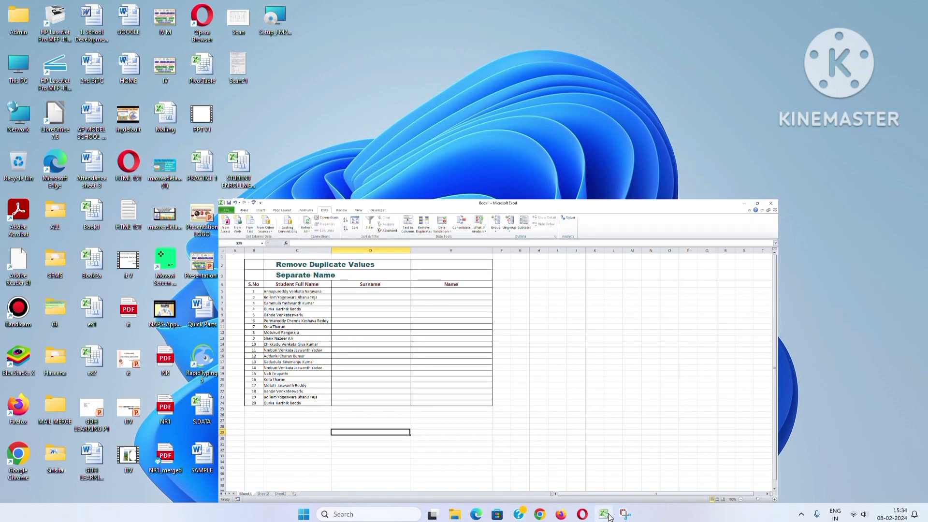
left_click(189, 108)
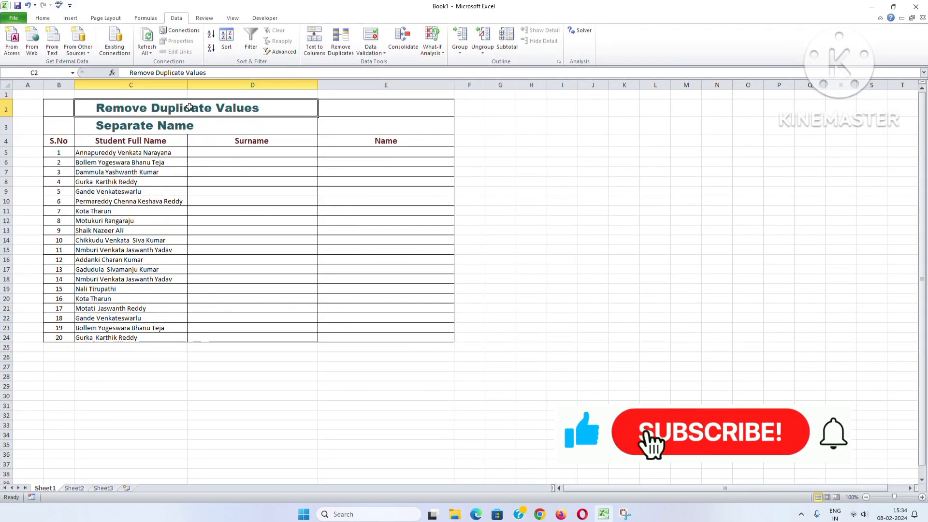
left_click(119, 125)
left_click(119, 153)
double_click(118, 153)
key("alt+Return")
left_click_drag(119, 153, 113, 163)
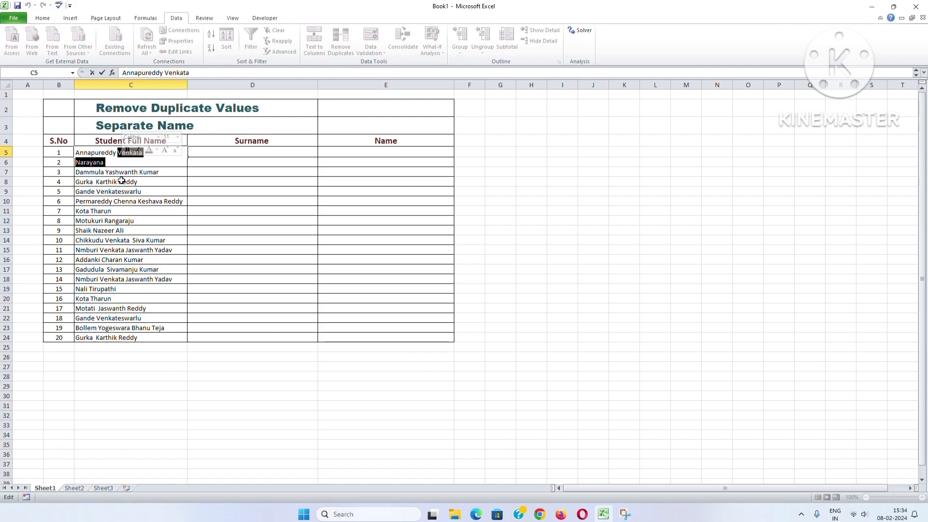
left_click_drag(121, 180, 133, 180)
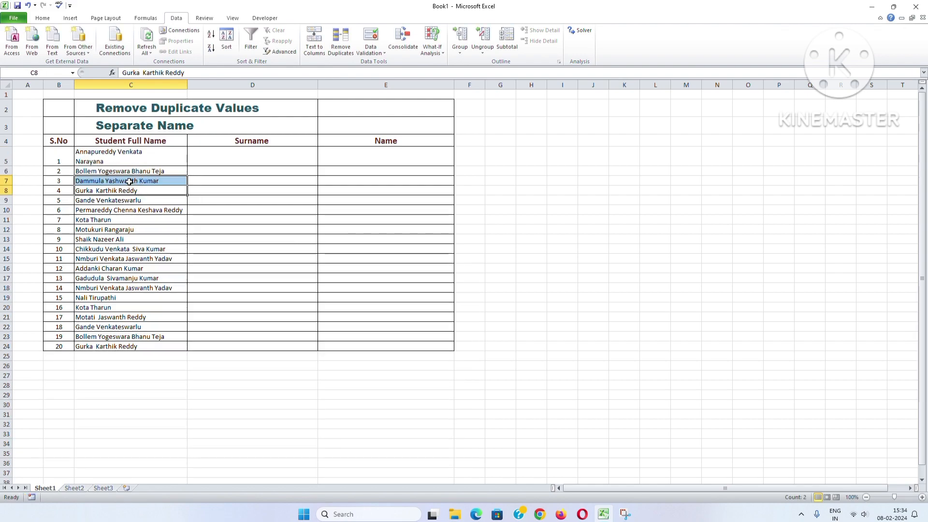
double_click(128, 180)
left_click_drag(107, 180, 160, 188)
left_click(161, 188)
left_click(153, 153)
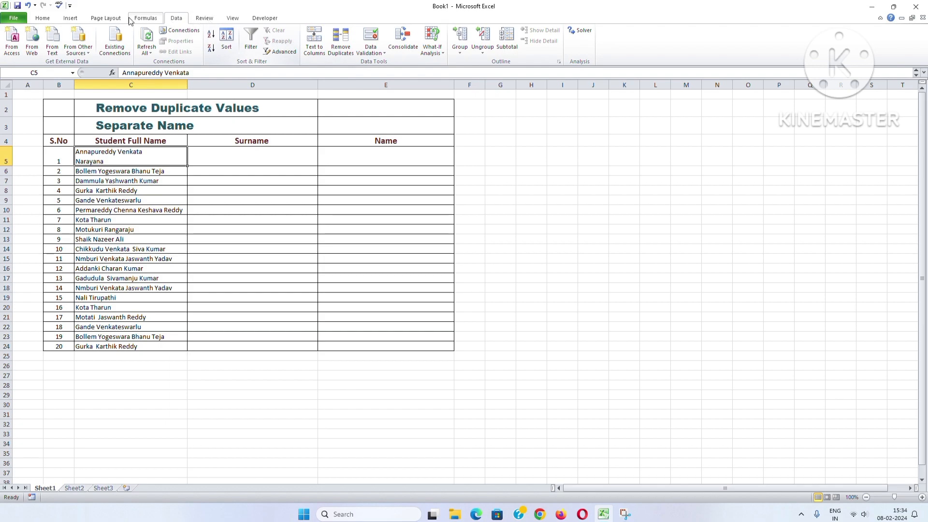
left_click(42, 18)
left_click(259, 34)
left_click(627, 262)
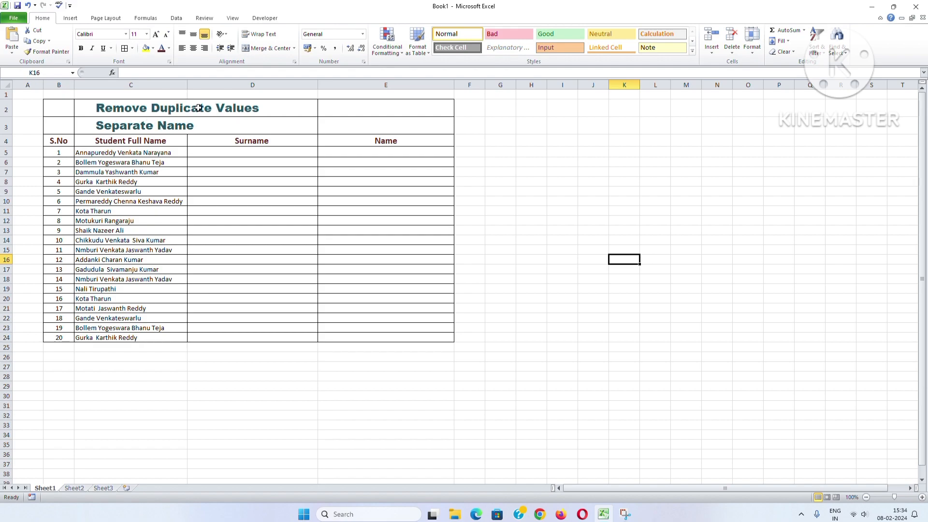
- Remove the duplicate student names from C5:C24, continuing with the current selection only and checking the Student Full Name column
left_click(160, 110)
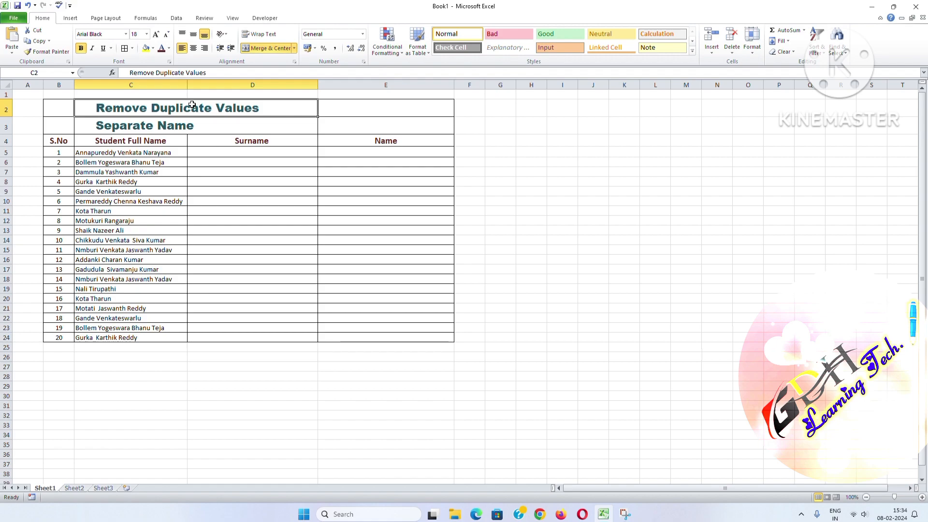
left_click_drag(143, 338, 127, 155)
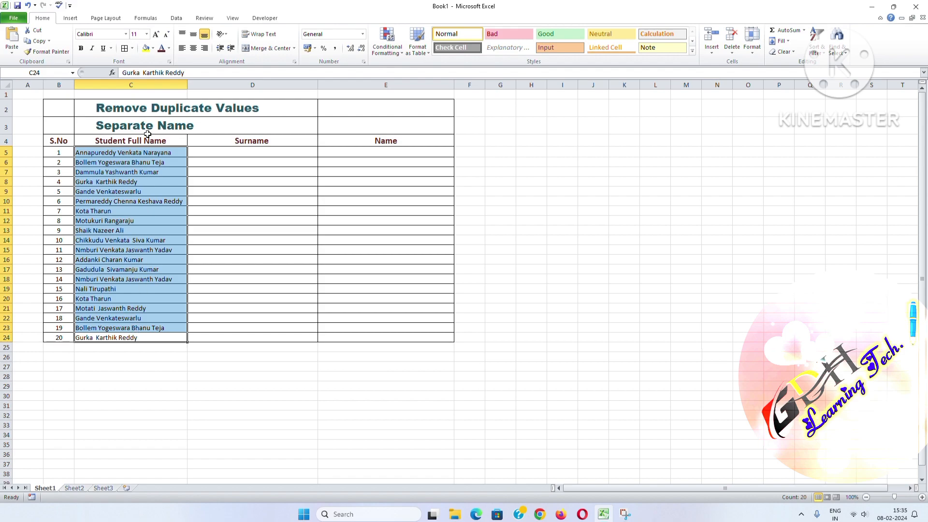
left_click(176, 19)
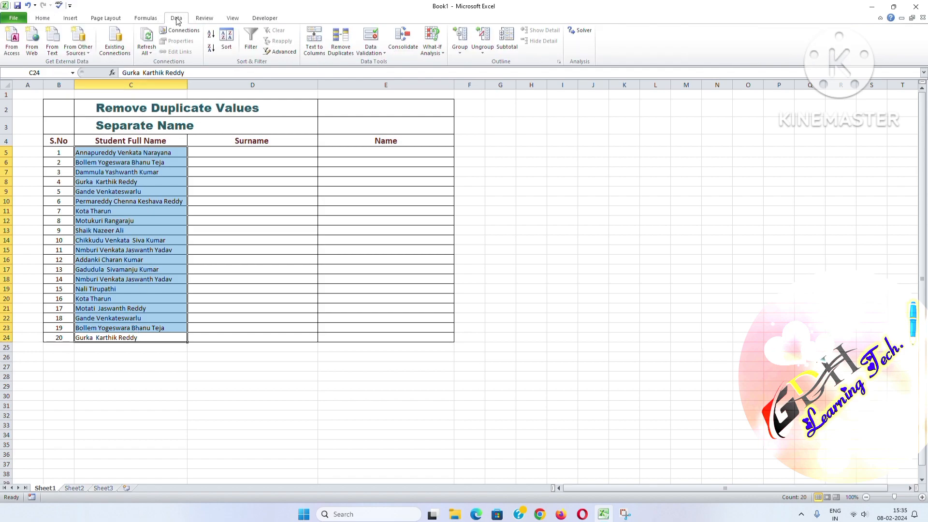
left_click(342, 49)
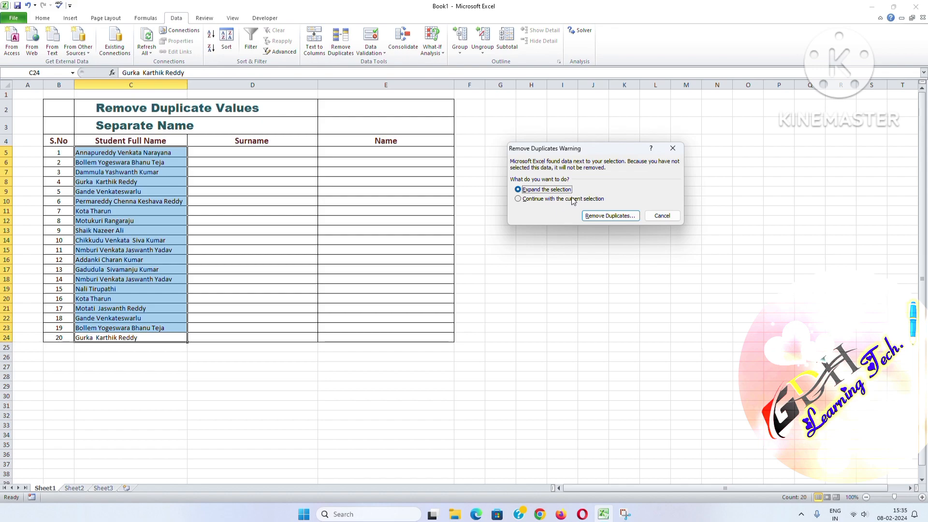
left_click(522, 200)
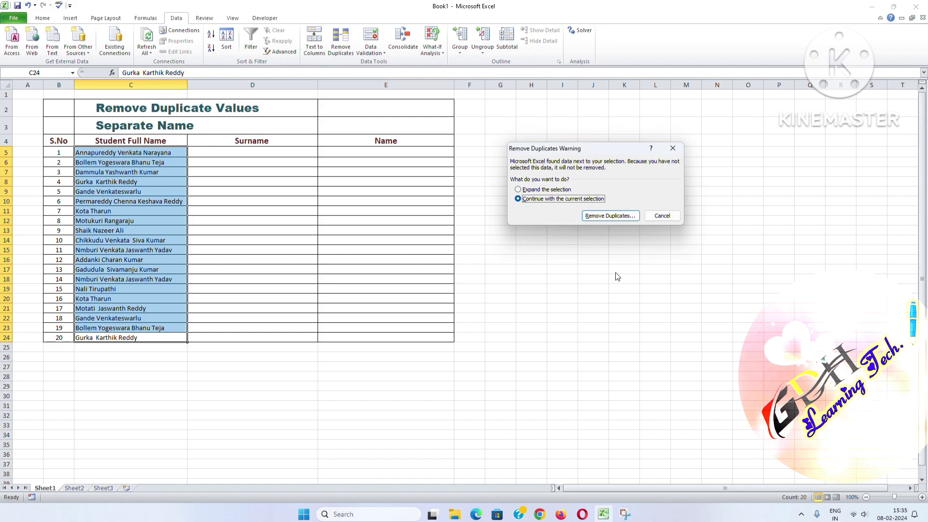
left_click(599, 216)
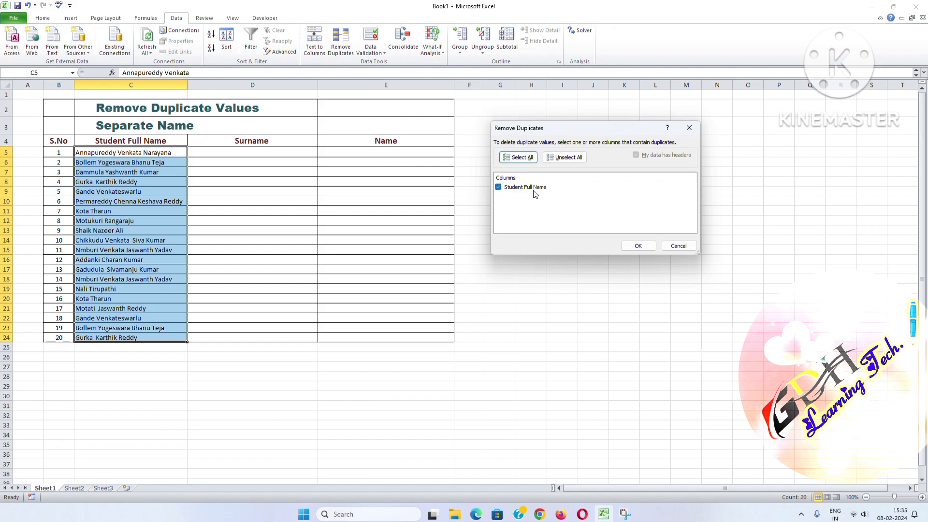
left_click(646, 248)
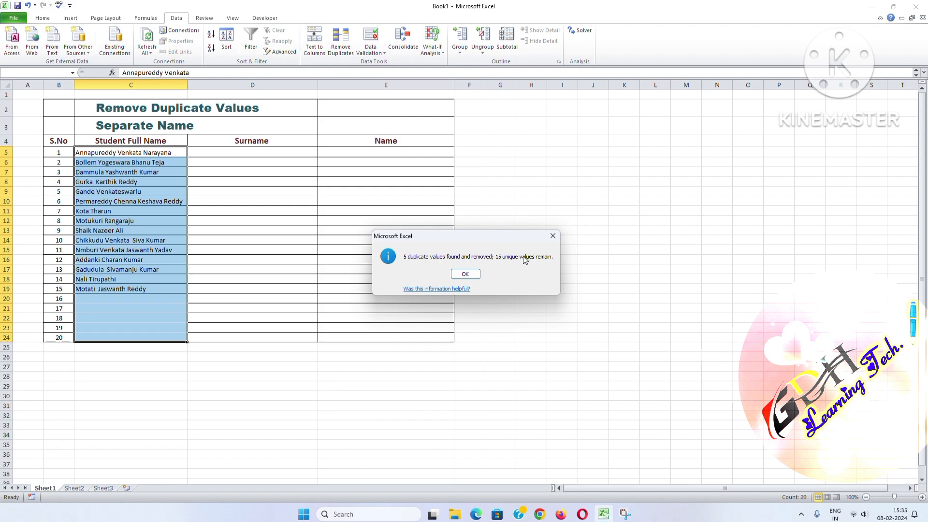
left_click(466, 274)
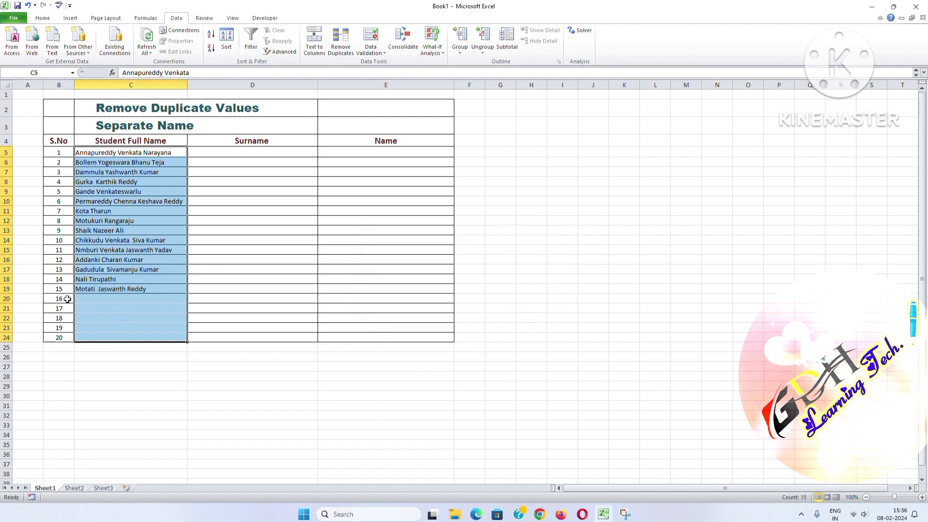
- Overwrite the serial numbers in B20:B24 with the repeated values 2, 3, 8, 3 and 9
left_click_drag(66, 299, 56, 336)
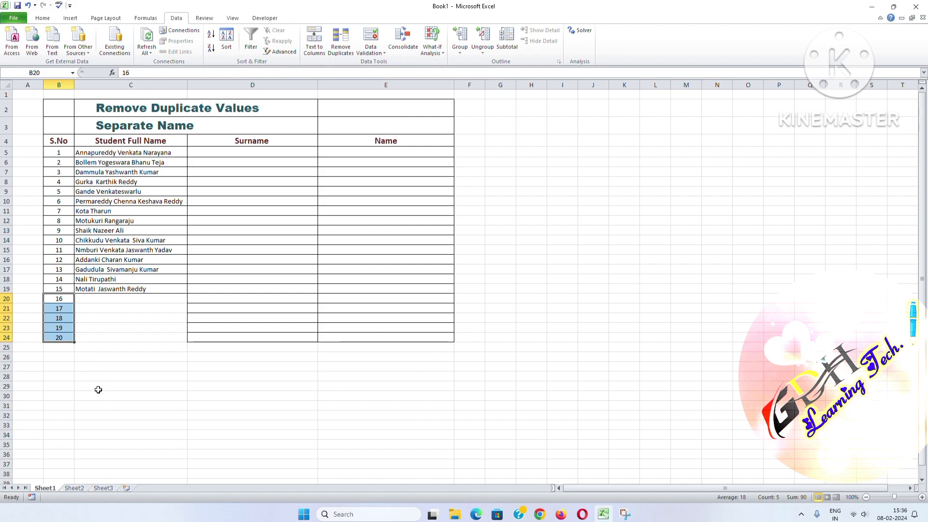
left_click(64, 299)
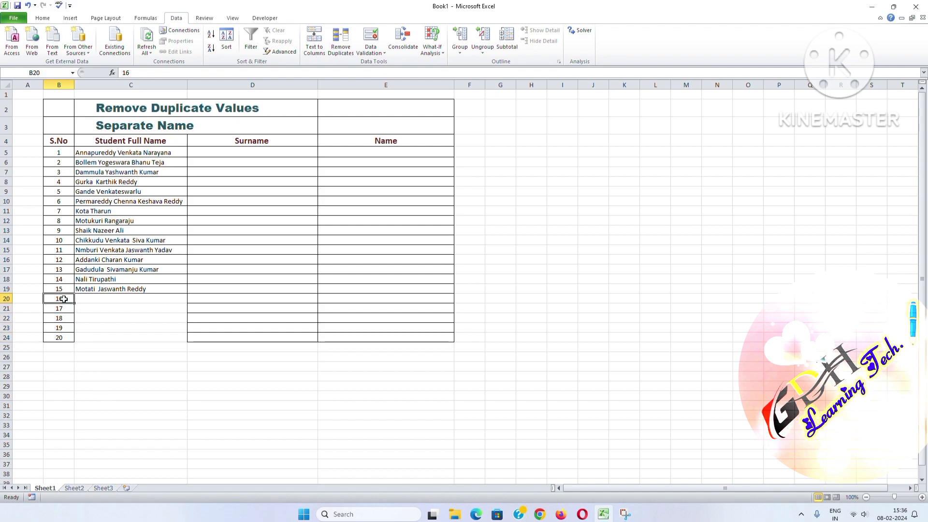
type("2")
left_click(64, 309)
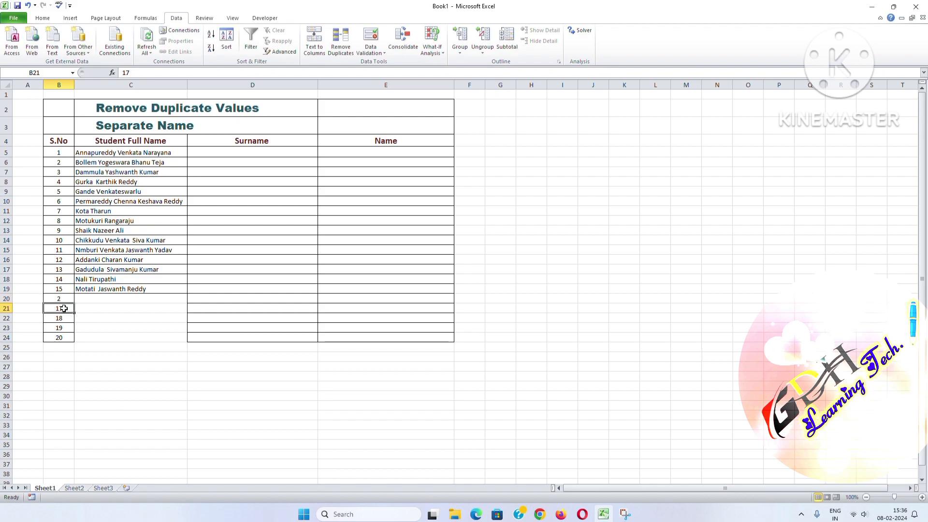
type("3")
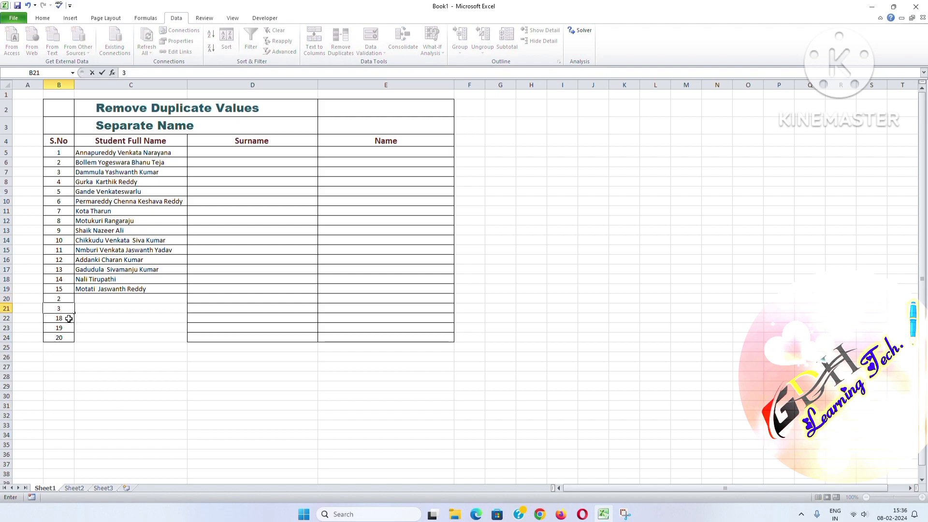
left_click(69, 318)
type("8")
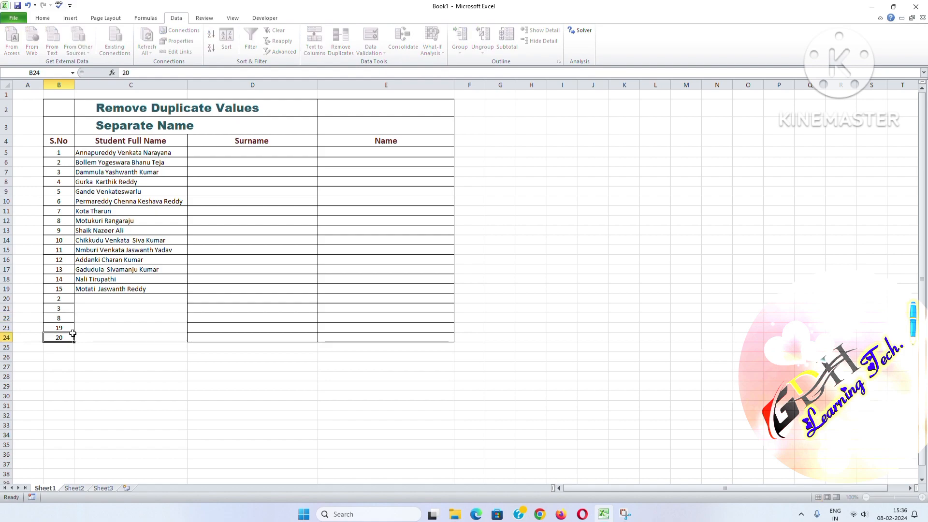
left_click(71, 335)
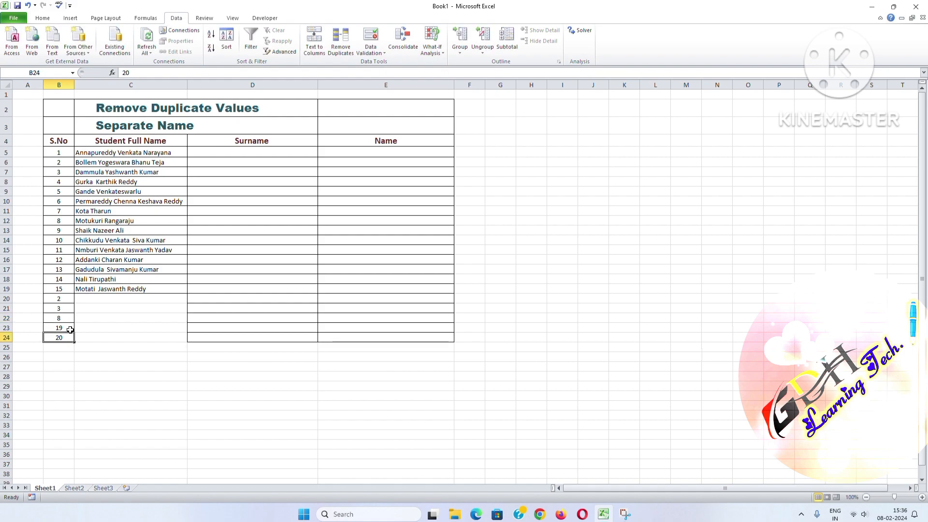
type("9")
left_click(70, 327)
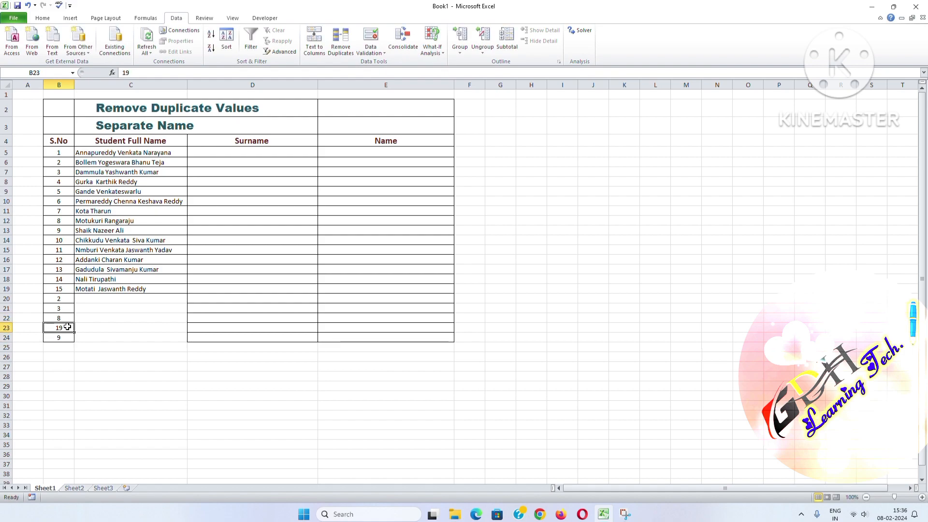
type("3")
left_click(99, 357)
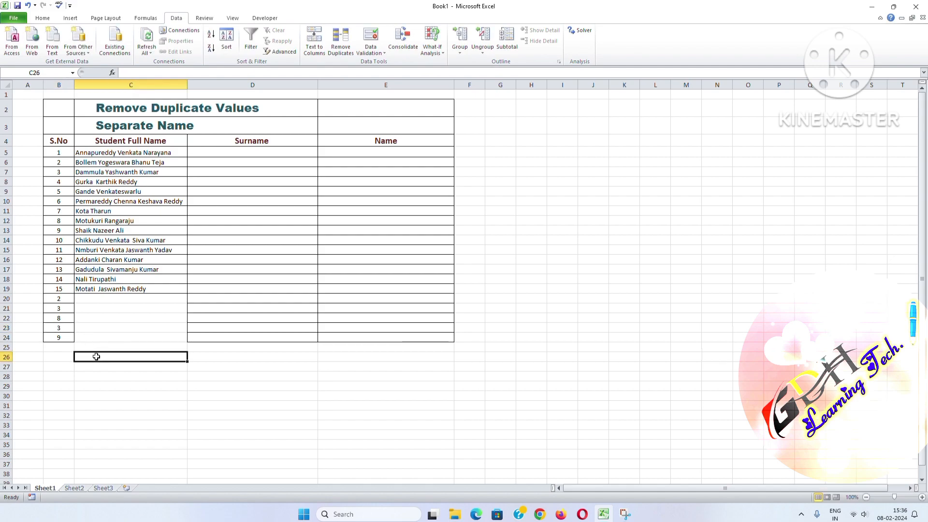
- Remove the duplicate values from the S.No range B5:B24, continuing with the current selection only
left_click_drag(54, 341, 59, 154)
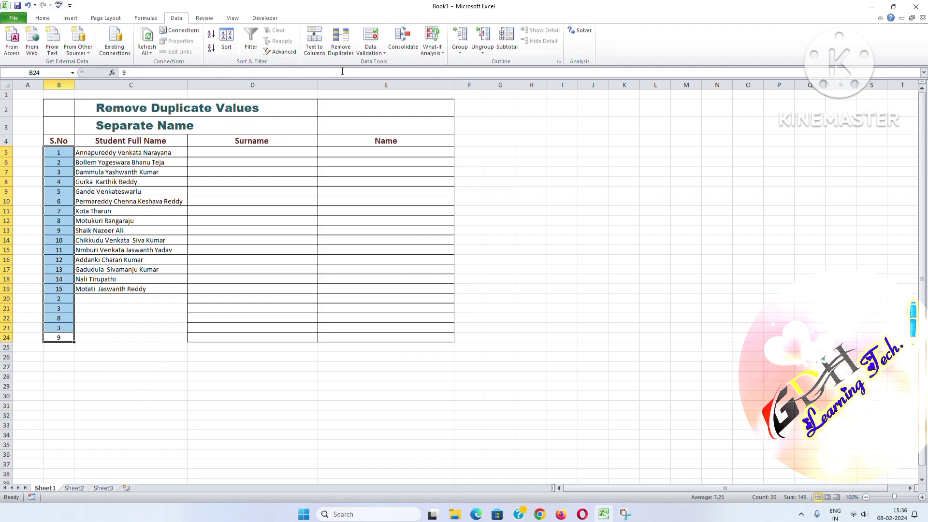
left_click(346, 53)
left_click(545, 199)
left_click(610, 215)
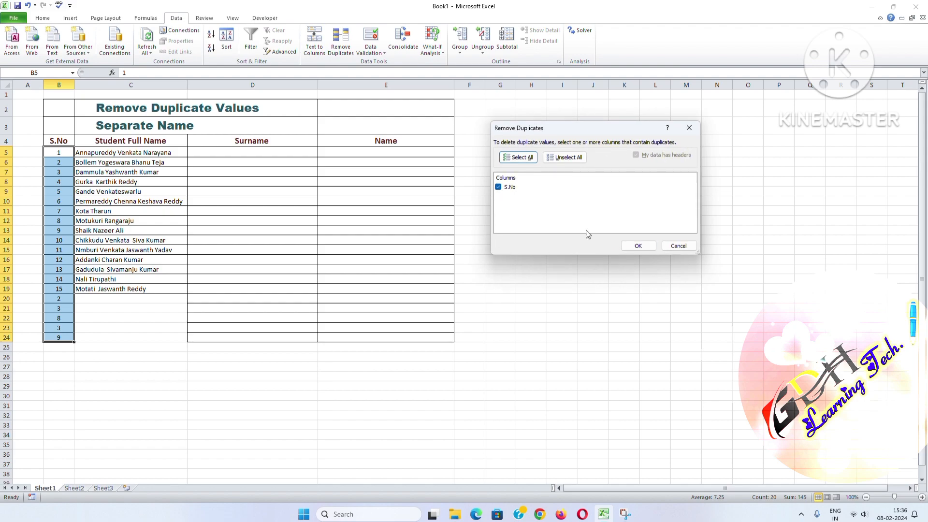
left_click(638, 246)
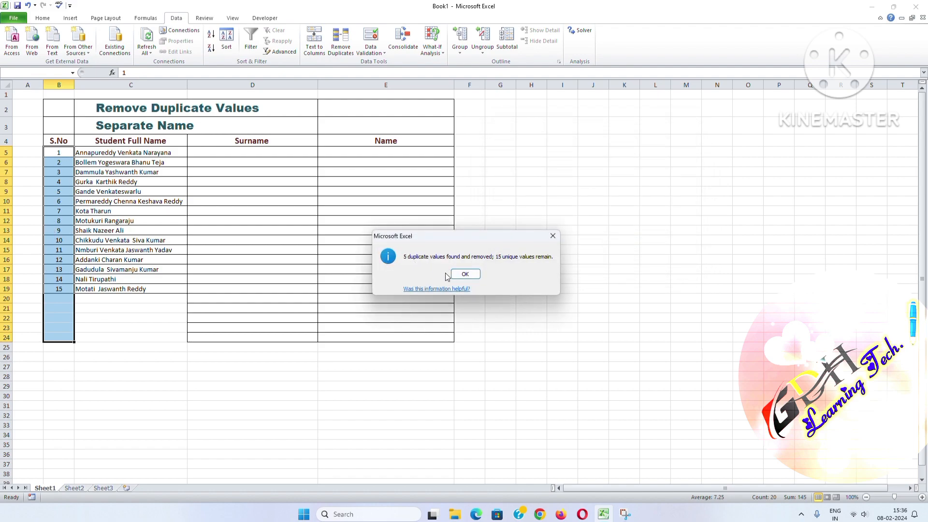
left_click(465, 274)
left_click(129, 406)
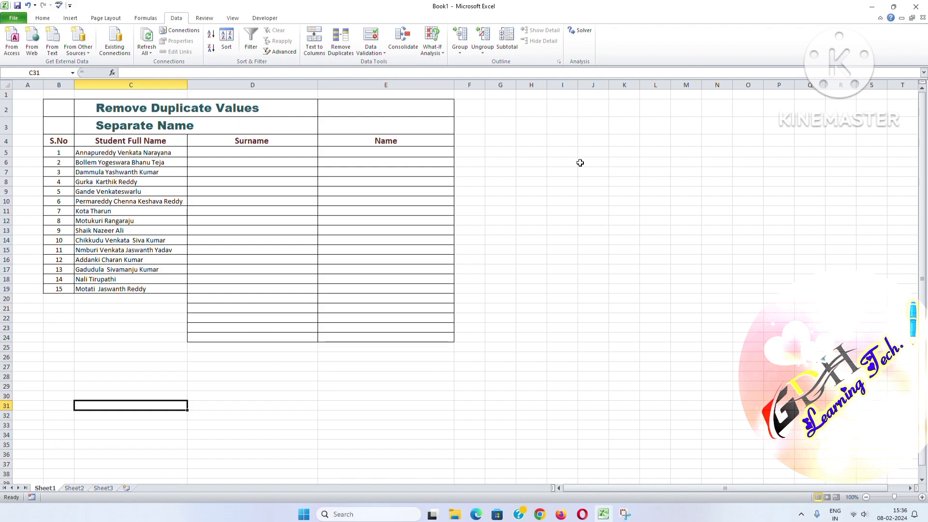
- Clear all borders from the empty rows below the table, range C20:F25
left_click(132, 124)
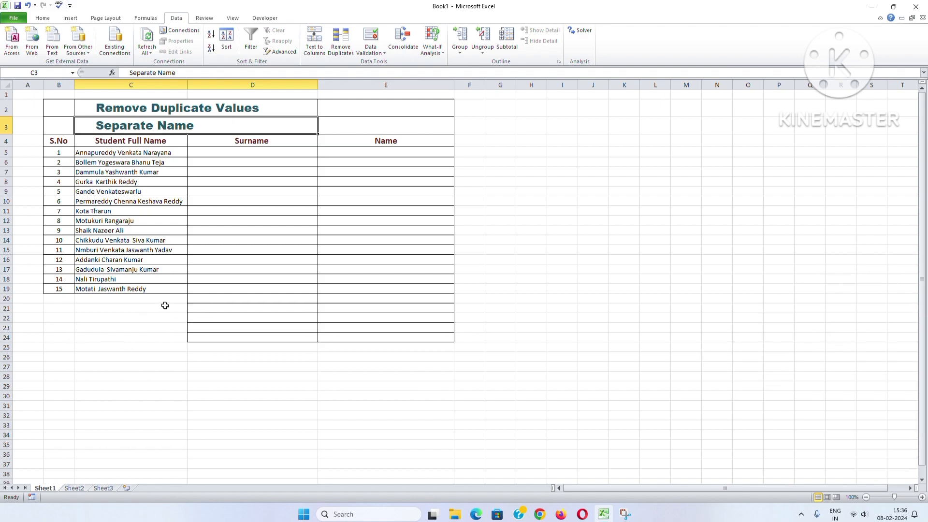
left_click_drag(164, 300, 476, 349)
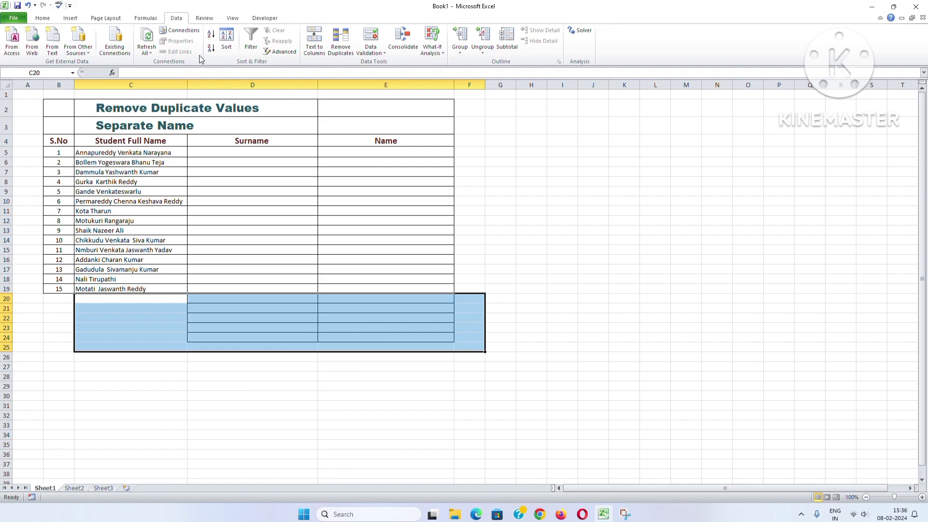
left_click(39, 19)
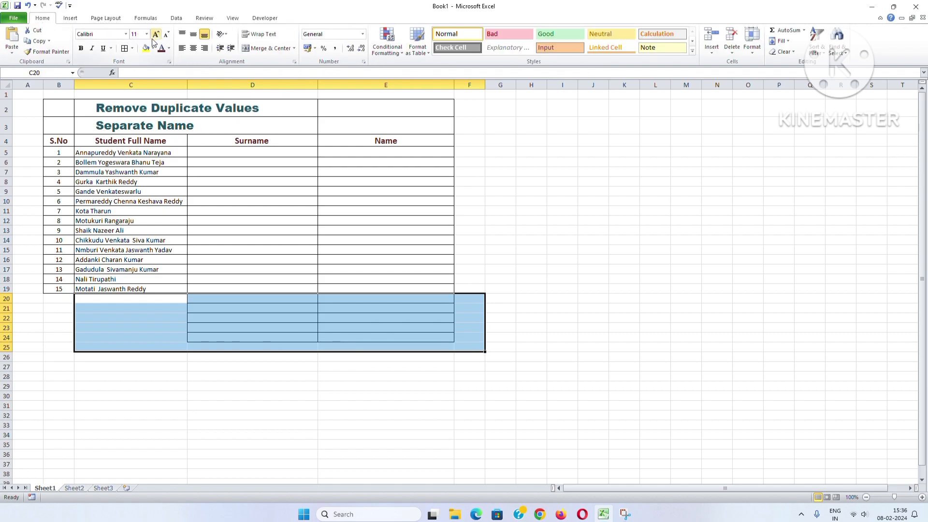
left_click(133, 48)
left_click(145, 114)
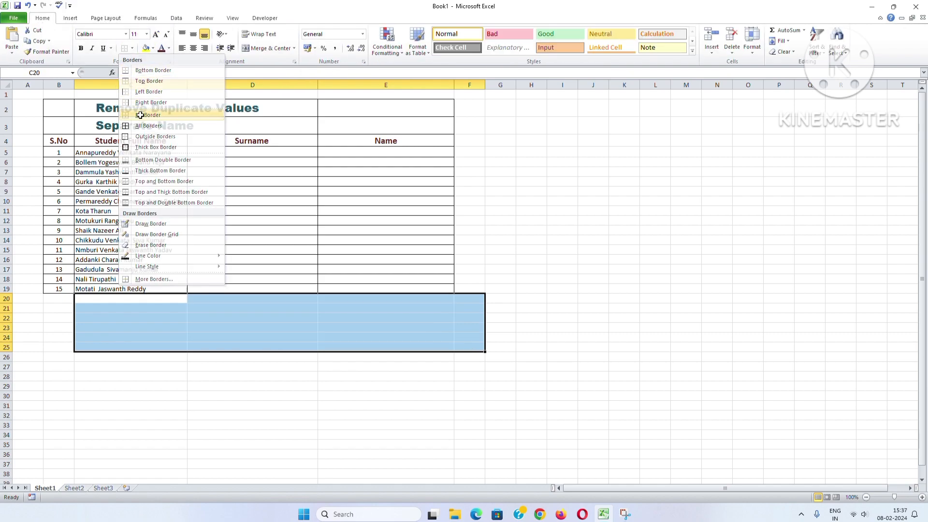
left_click(132, 49)
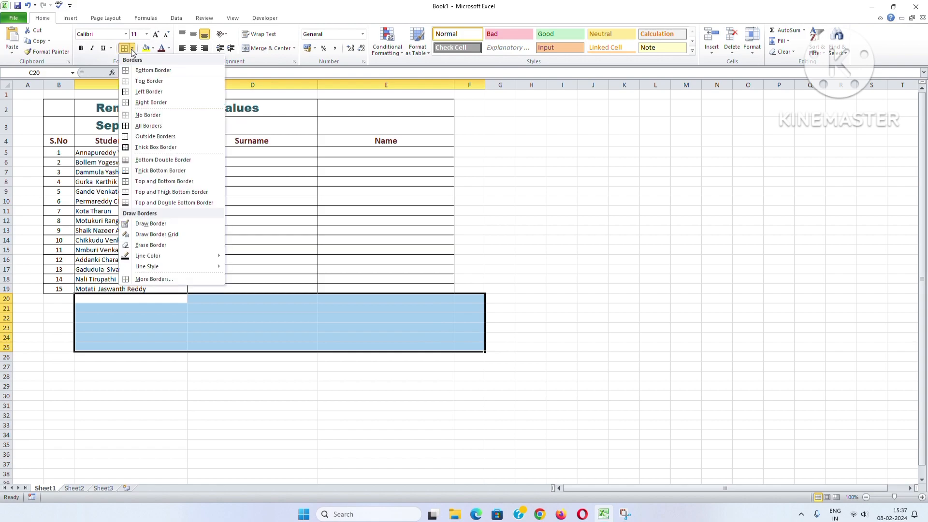
left_click(571, 220)
- Add a bottom border to the table's last row, range C19:E19
left_click_drag(389, 288, 149, 287)
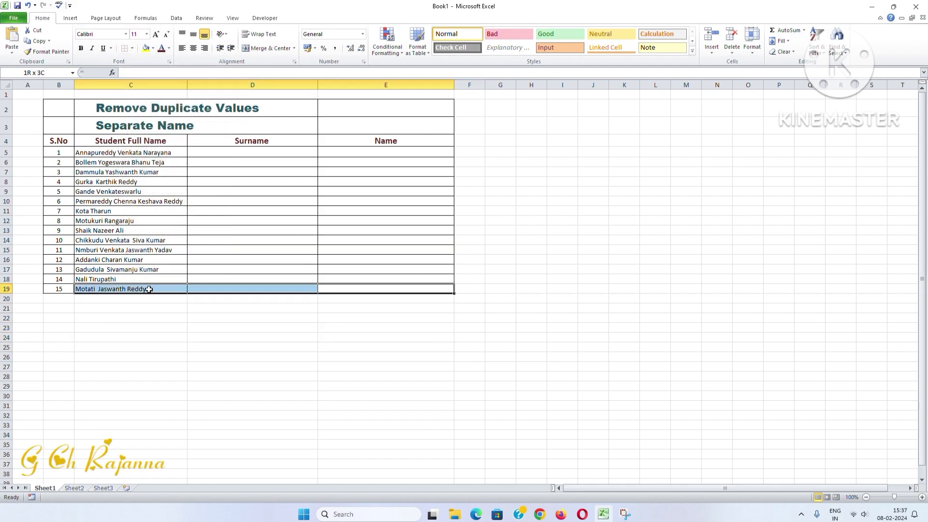
left_click(132, 48)
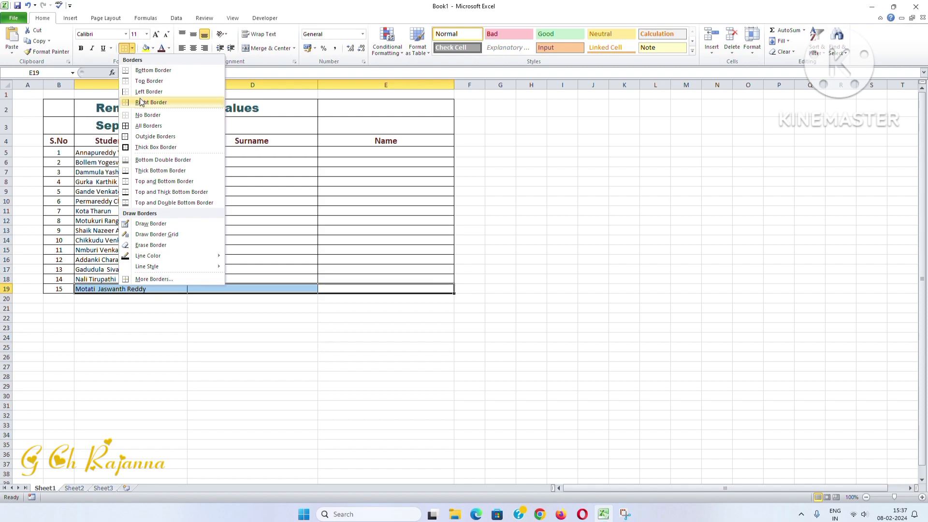
left_click(145, 81)
left_click(519, 241)
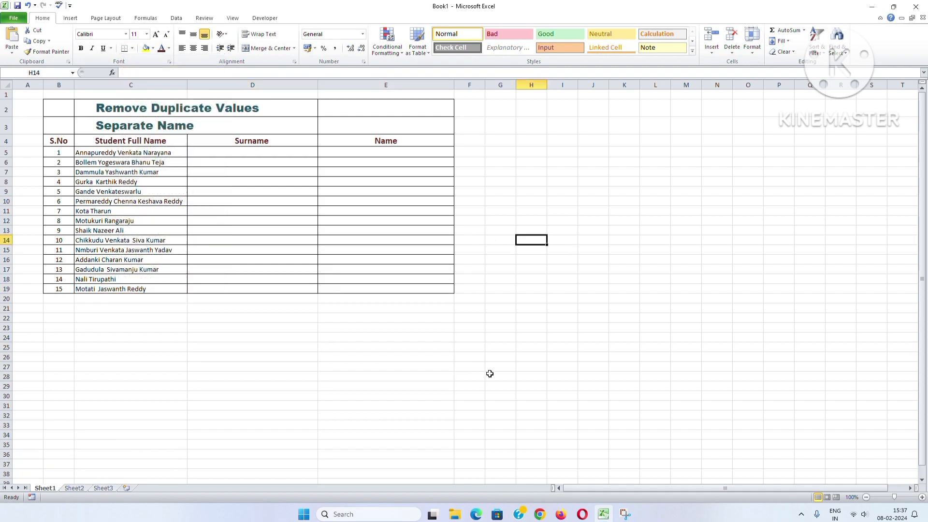
- Try to run Text to Columns on the empty Surname cell D5
left_click(145, 288)
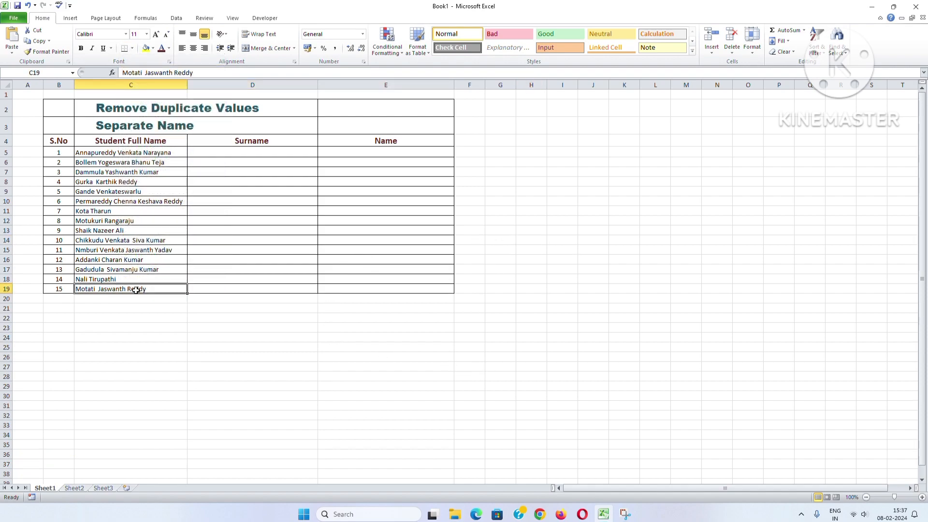
left_click(383, 152)
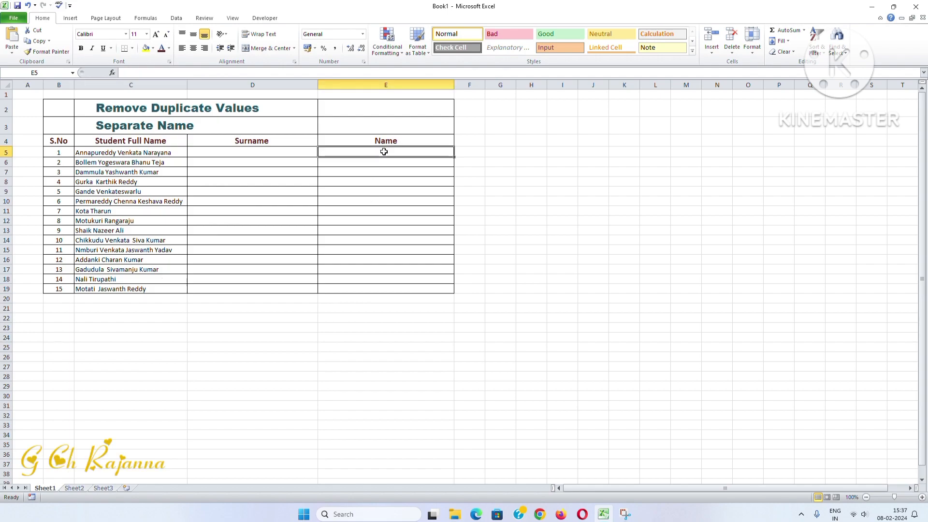
left_click(253, 152)
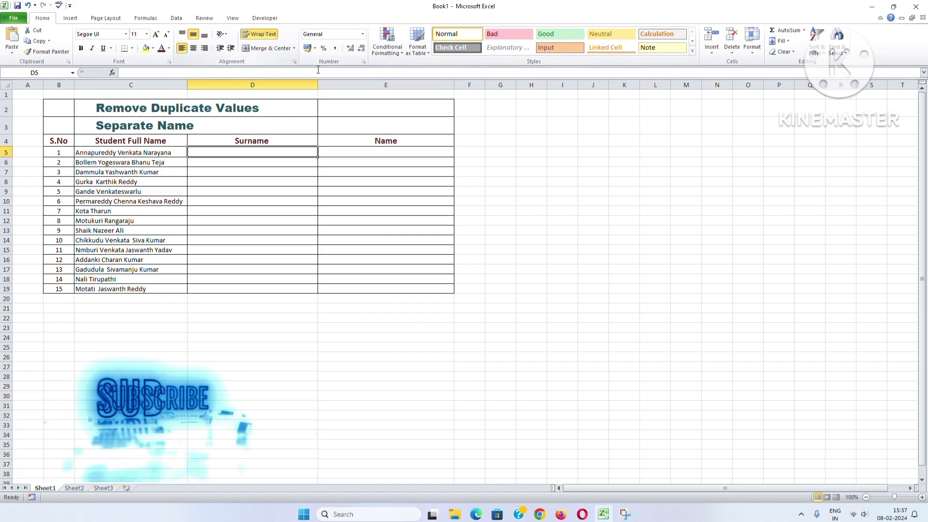
left_click(176, 18)
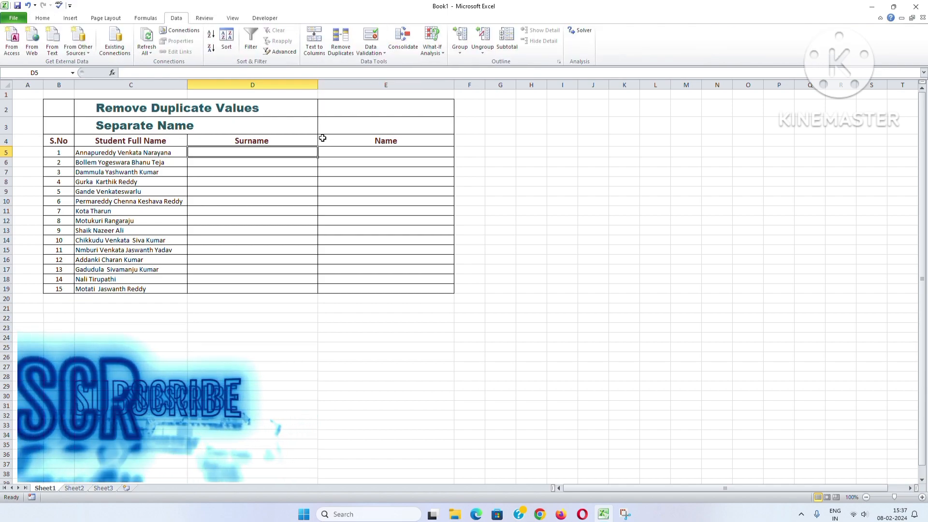
left_click(318, 52)
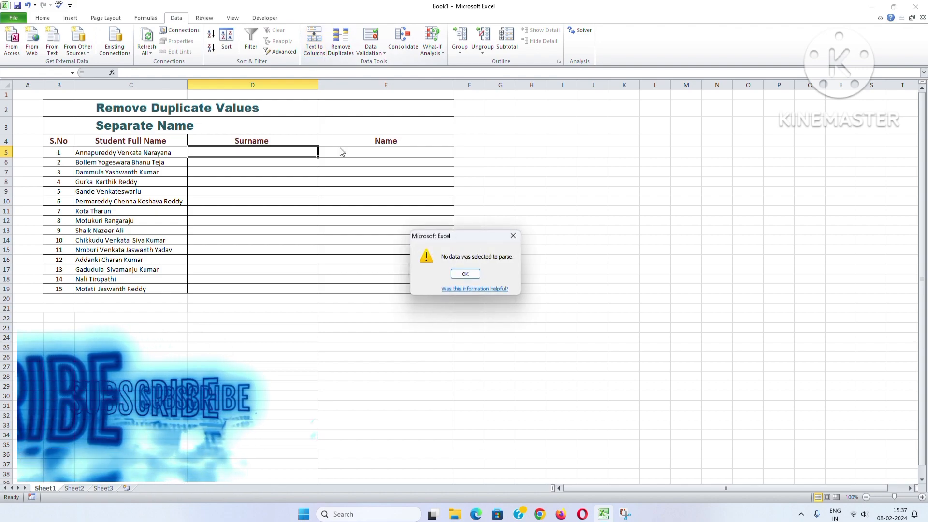
left_click(513, 236)
mouse_move(166, 153)
left_mouse_down()
mouse_move(150, 280)
mouse_move(151, 141)
mouse_move(156, 153)
left_mouse_up()
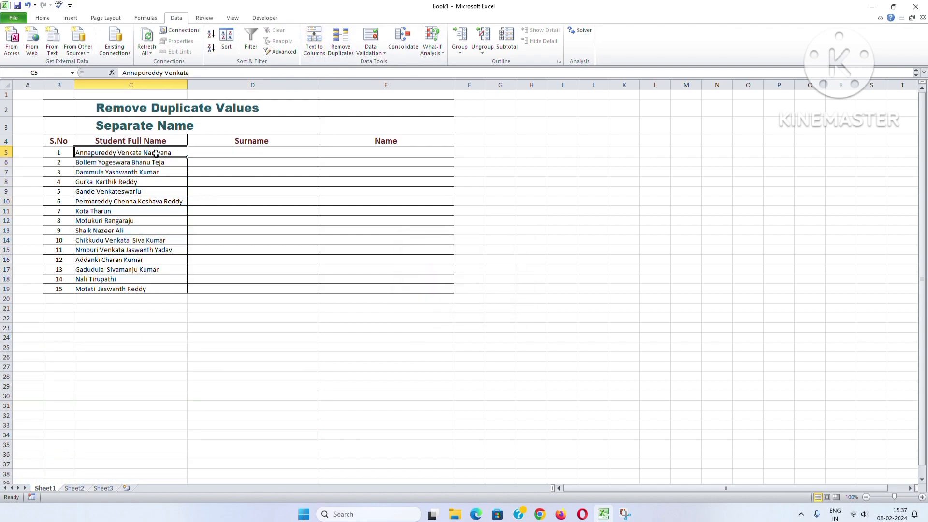
left_click(314, 43)
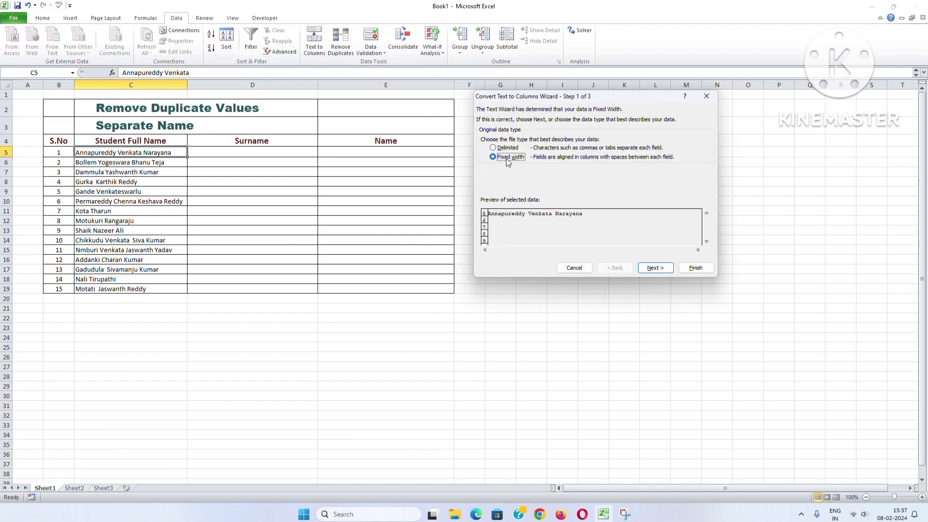
left_click(661, 266)
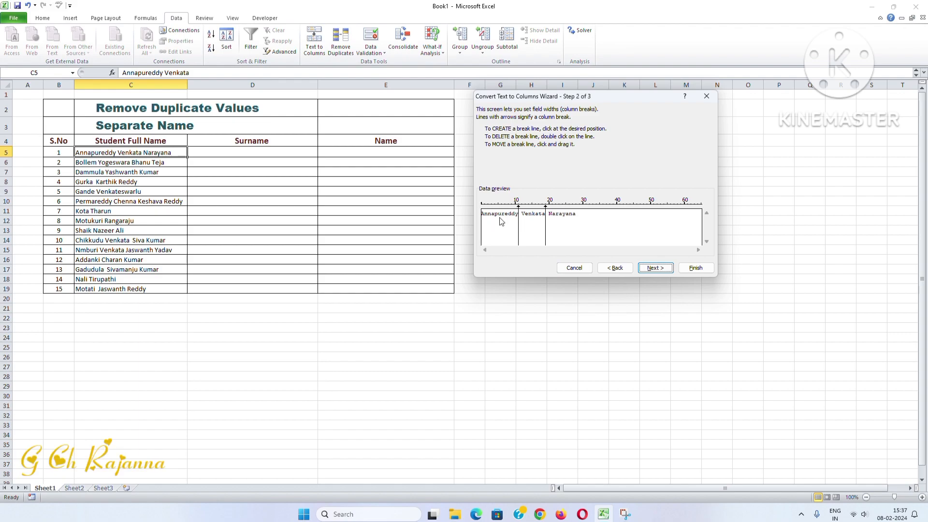
left_click(612, 269)
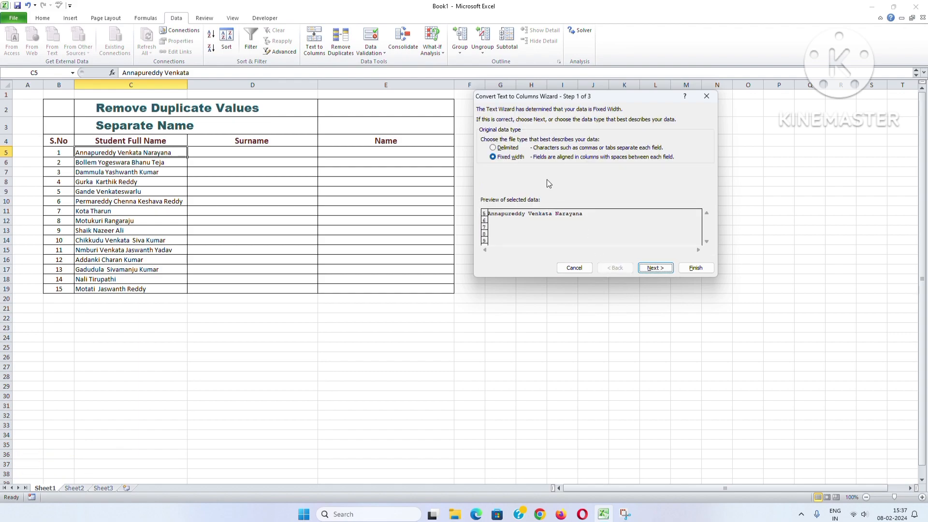
left_click(503, 148)
left_click(656, 269)
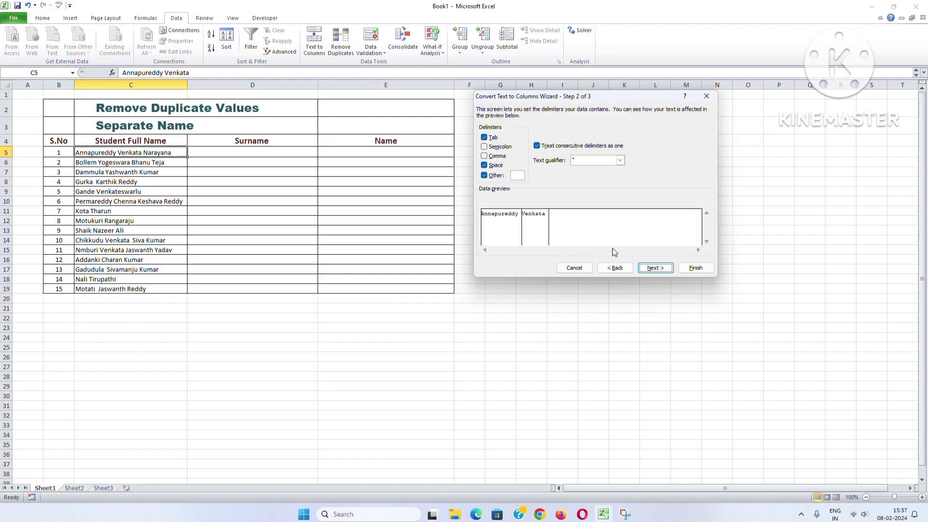
left_click(493, 167)
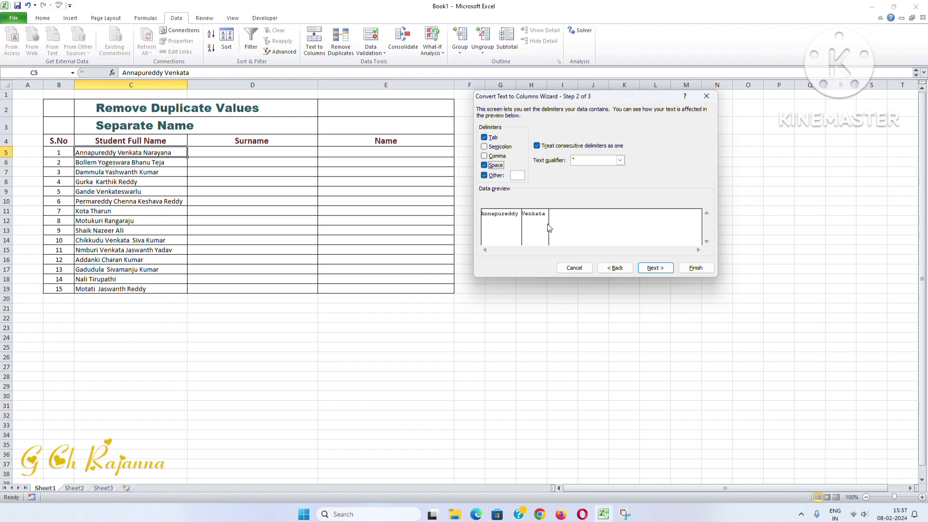
left_click(583, 269)
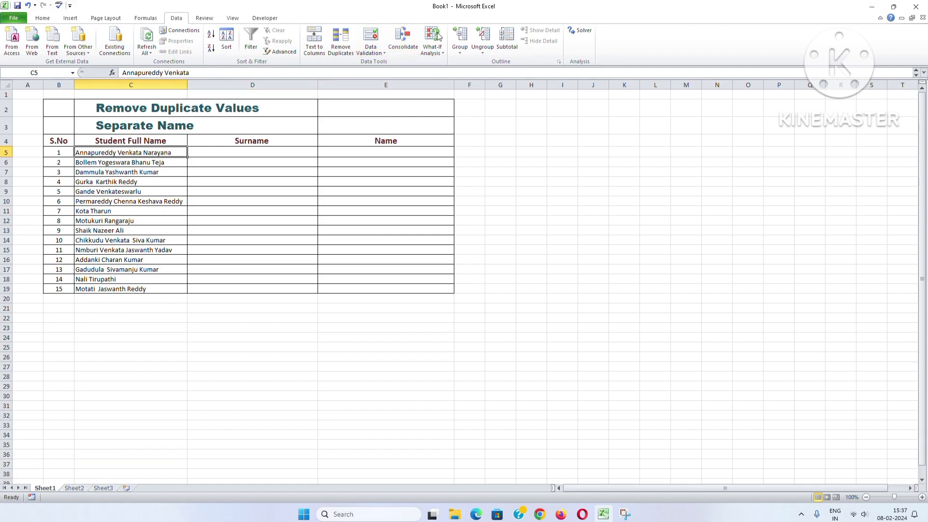
left_click(409, 19)
left_click(578, 275)
- Begin a formula in the first Name cell, E5, with =RIGHT(C5,LEN(C5)
left_click(355, 148)
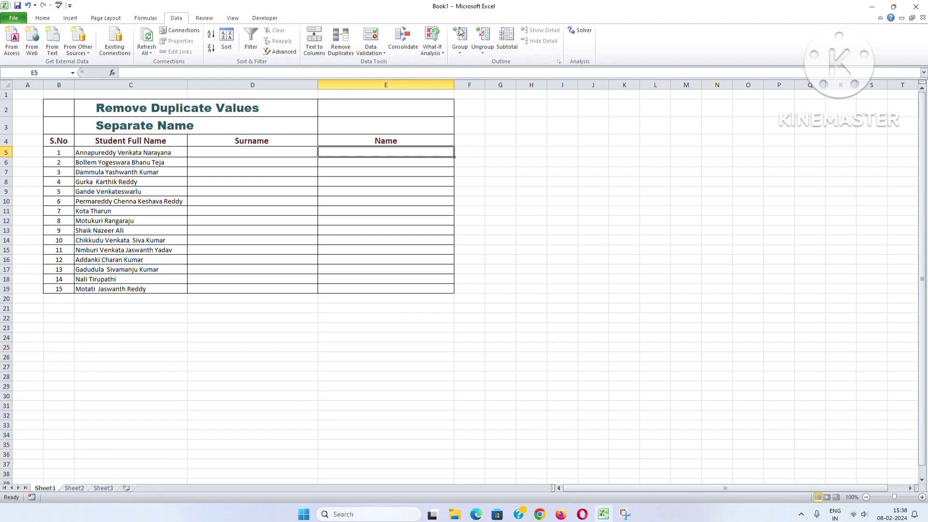
type("=")
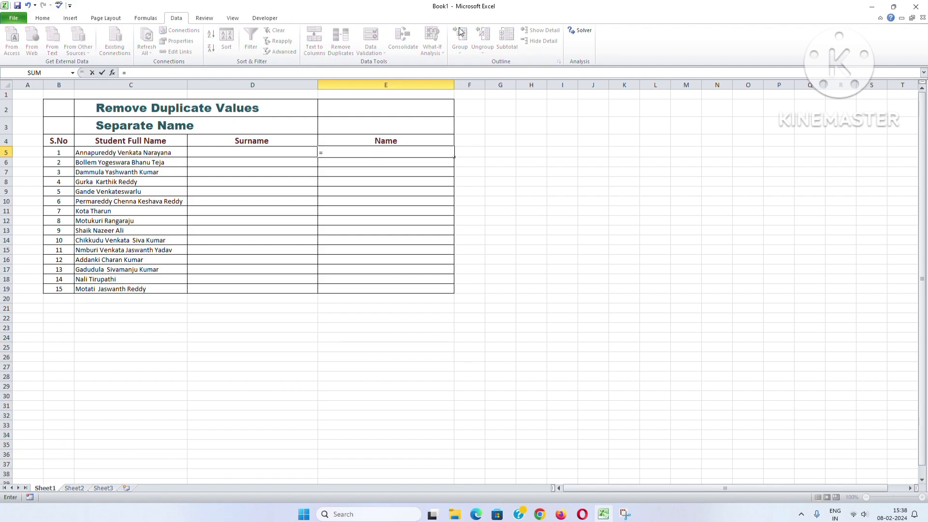
type("ri")
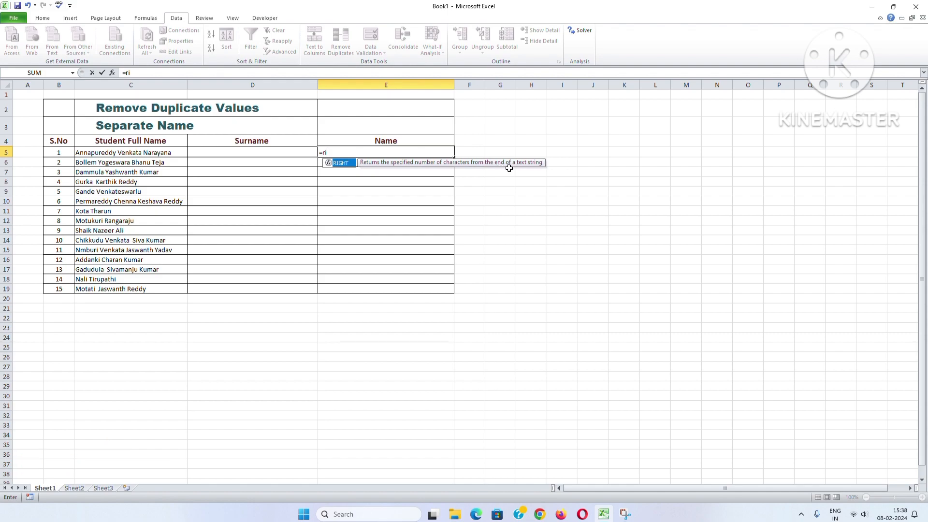
double_click(342, 162)
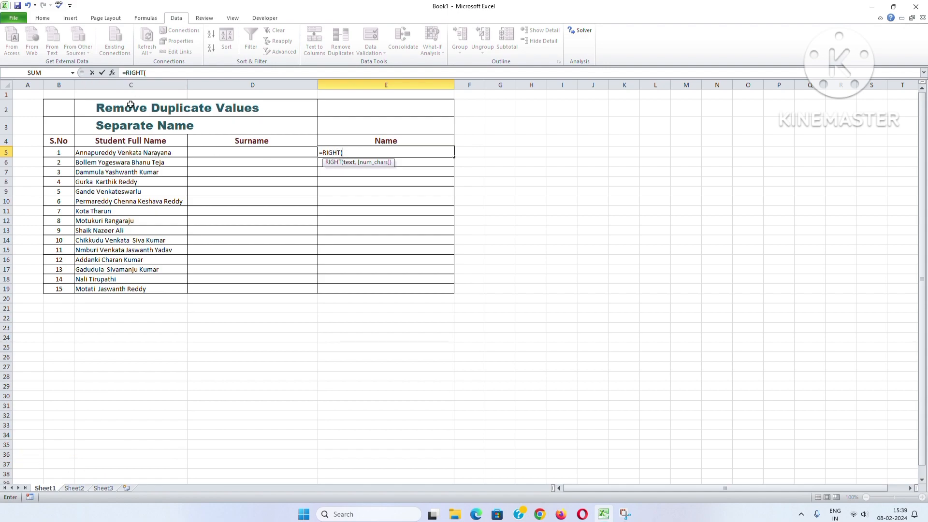
left_click(133, 152)
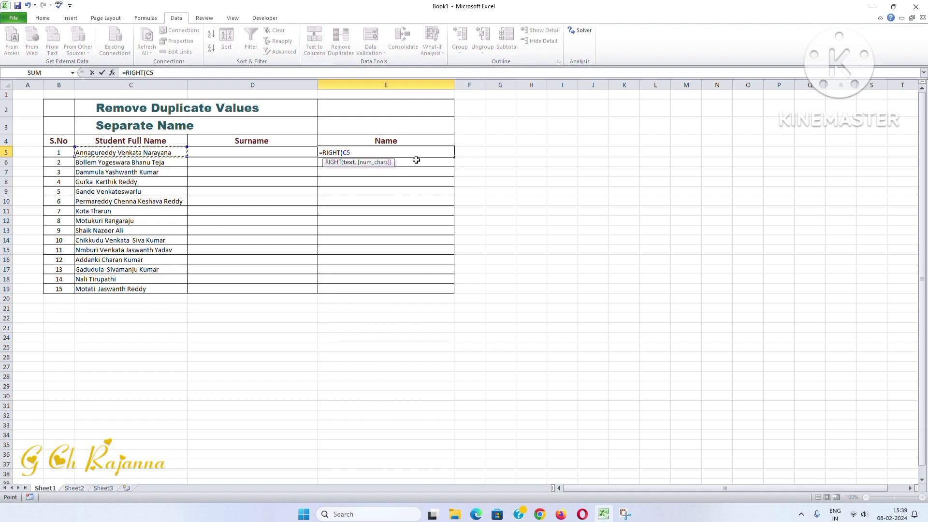
type(",")
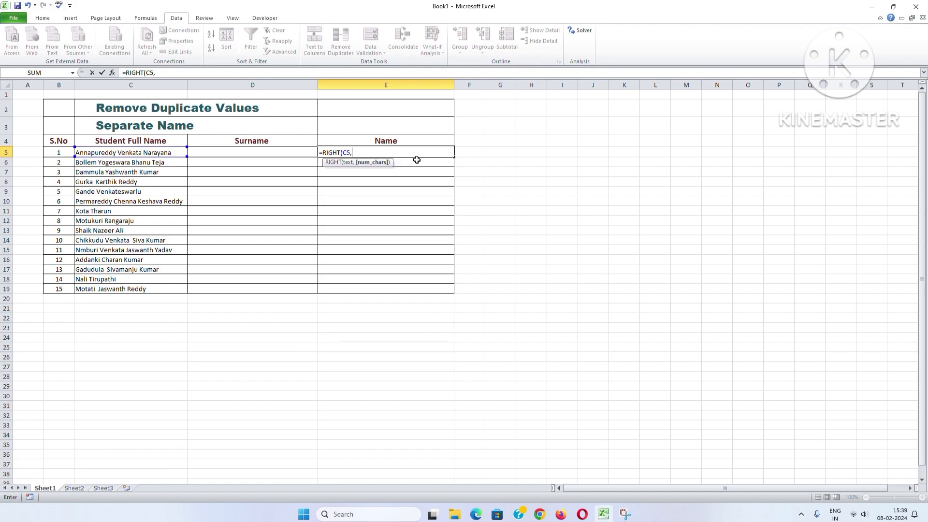
type("len")
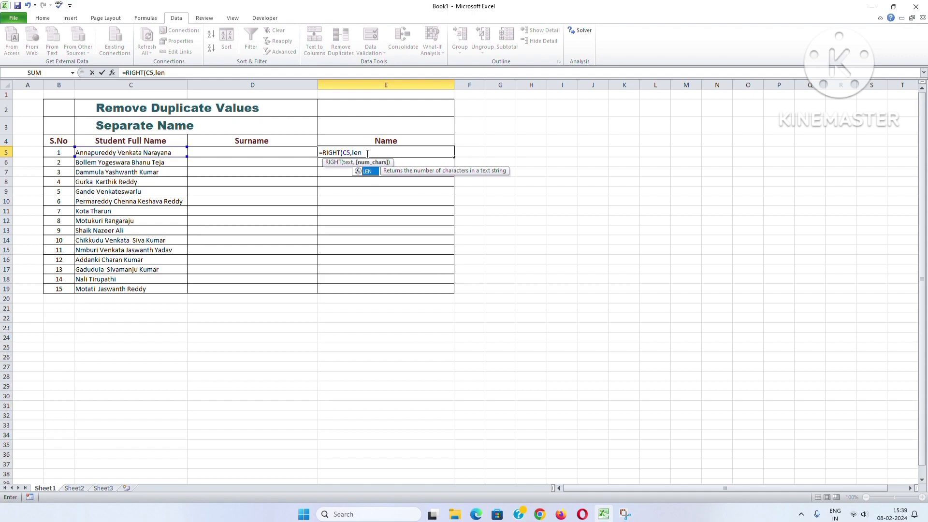
key("Tab")
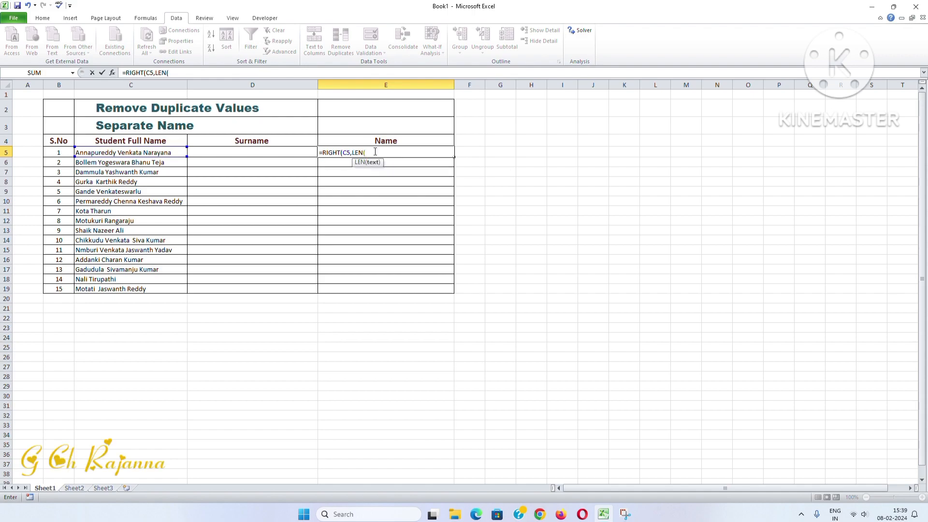
left_click(169, 151)
type(")")
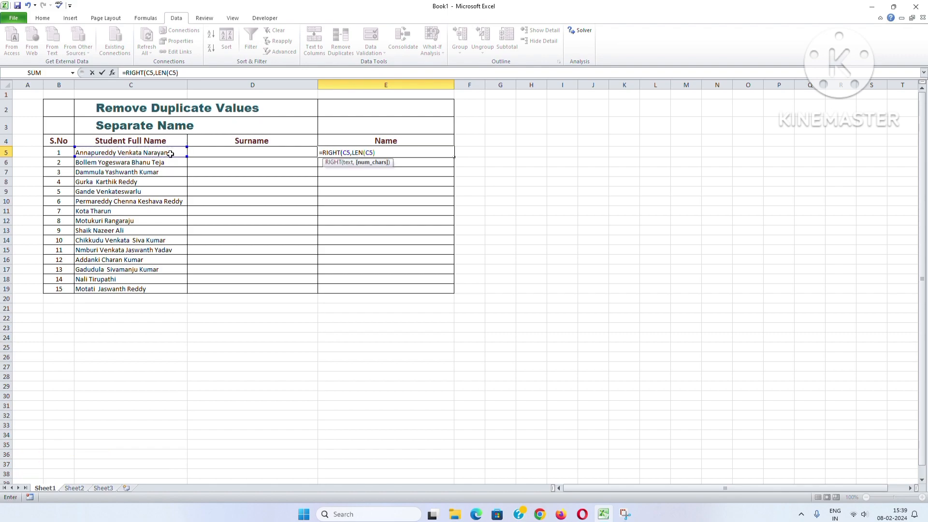
type("-")
type("if")
- Complete the E5 formula by subtracting the first space's position, giving =RIGHT(C5,LEN(C5)-FIND(" ",C5&""))
key("BackSpace")
key("BackSpace")
type("fin")
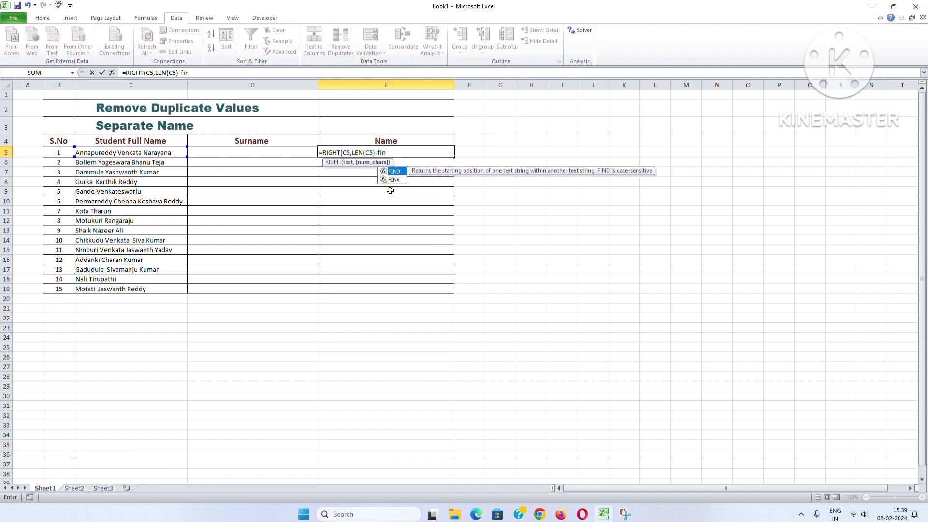
double_click(393, 171)
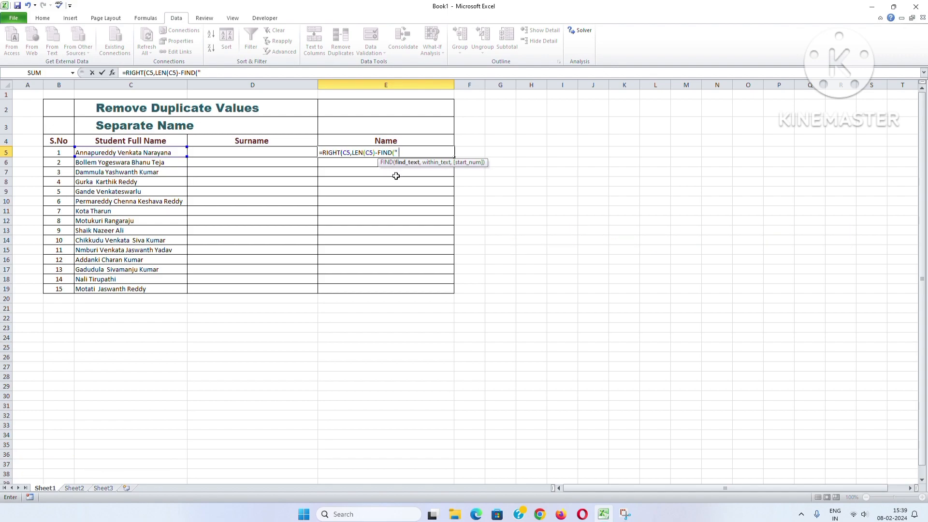
type("\" \",")
left_click(163, 153)
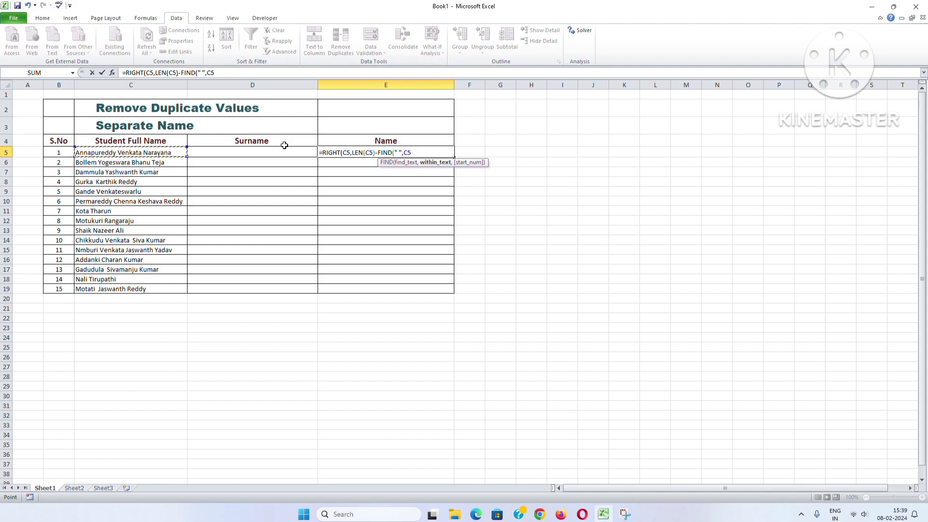
type("&\"\"))")
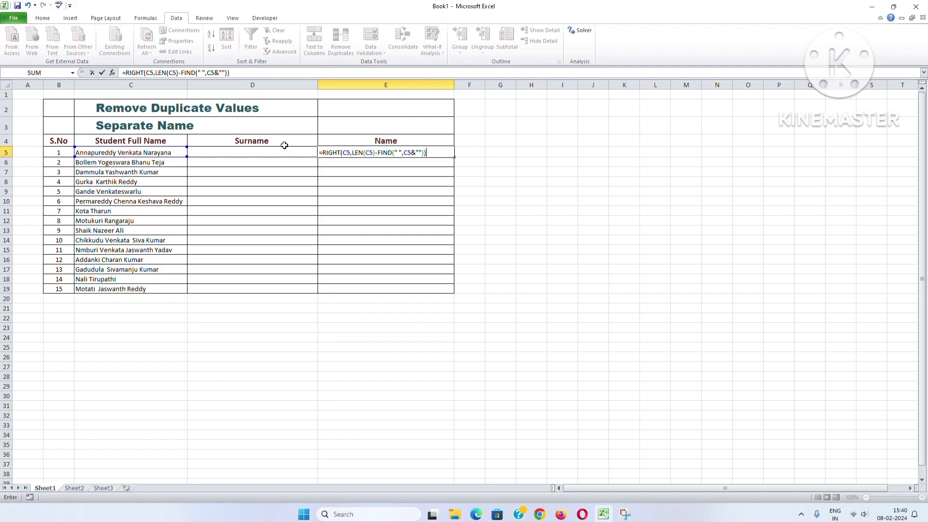
key("Return")
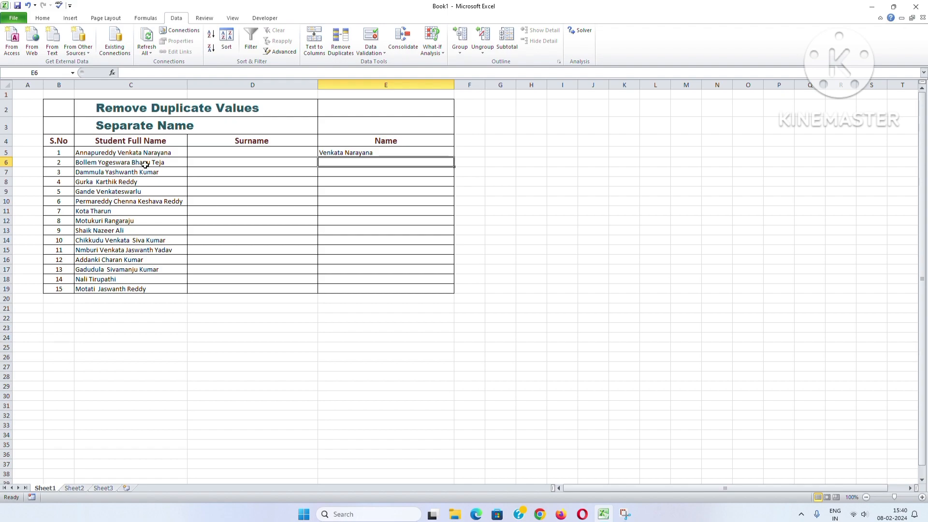
- Fill the E5 formula down the Name column through E19
left_click(380, 154)
left_click_drag(454, 157, 454, 292)
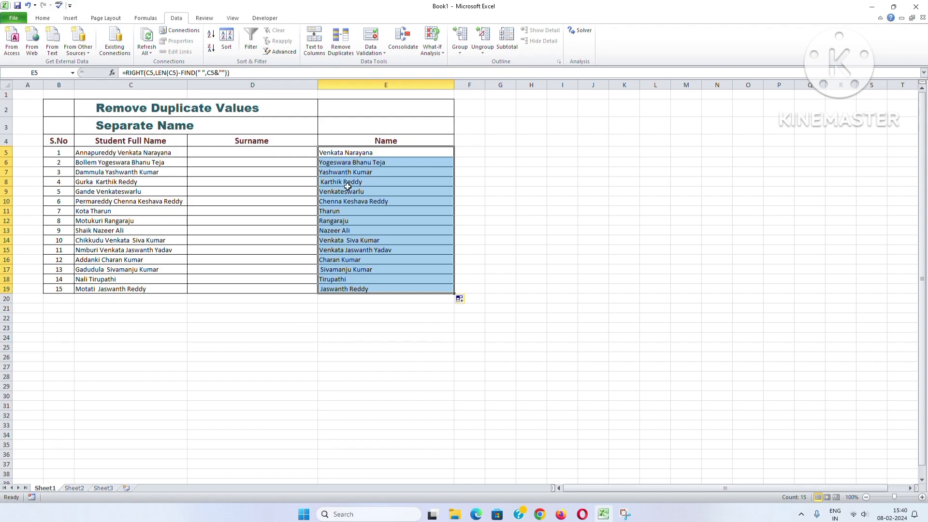
left_click(366, 328)
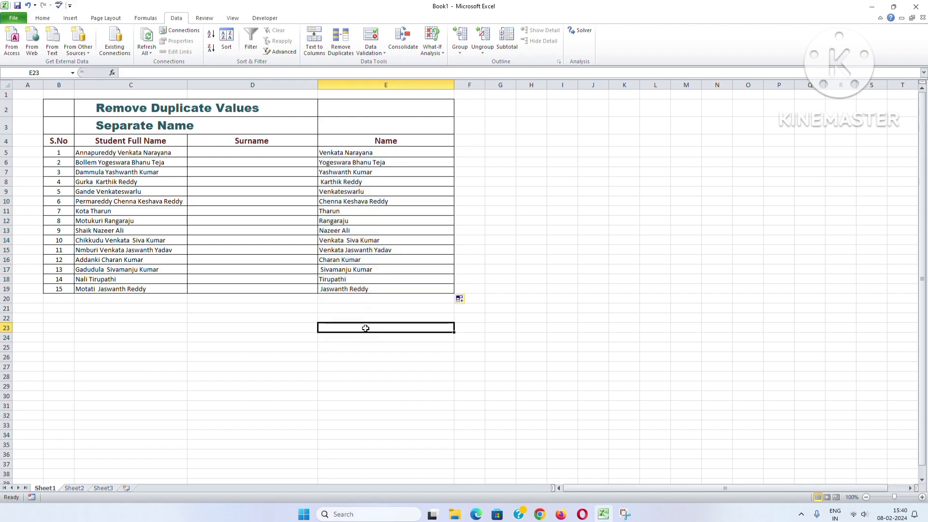
- Examine the filled Name column E5:E19 and the RIGHT formulas behind it in E5 and E6
left_click_drag(344, 153, 345, 296)
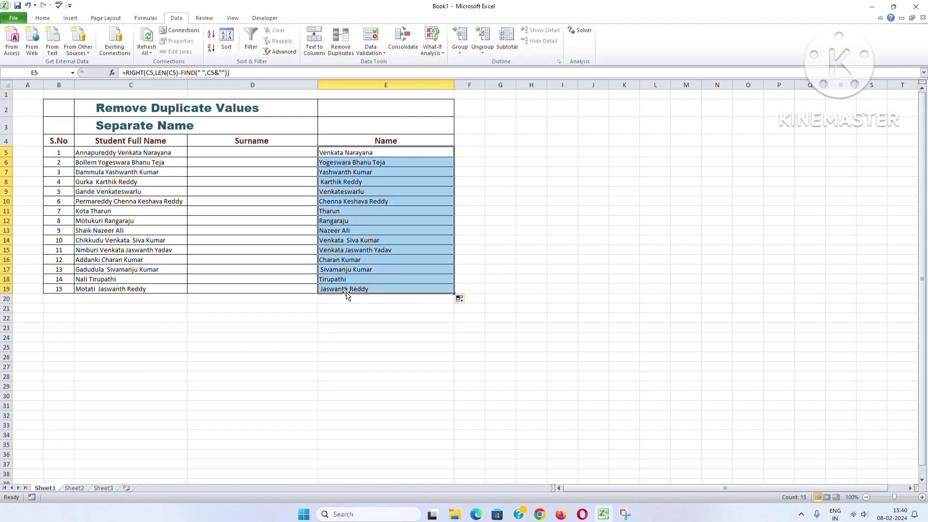
left_click(404, 348)
left_click(621, 365)
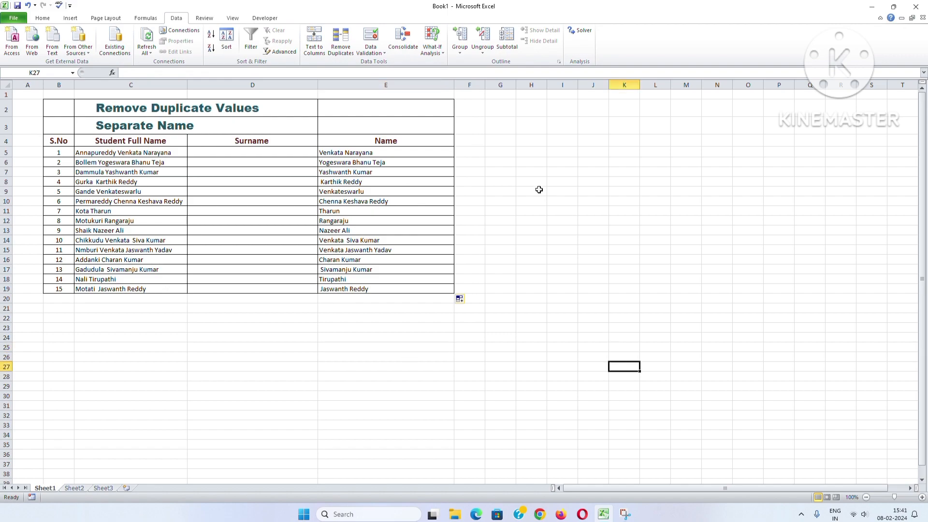
left_click(161, 109)
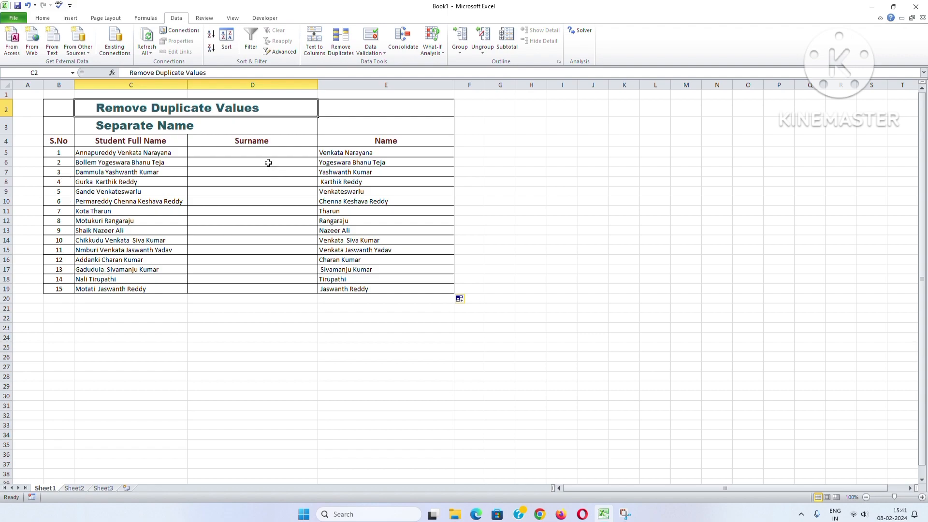
left_click(138, 128)
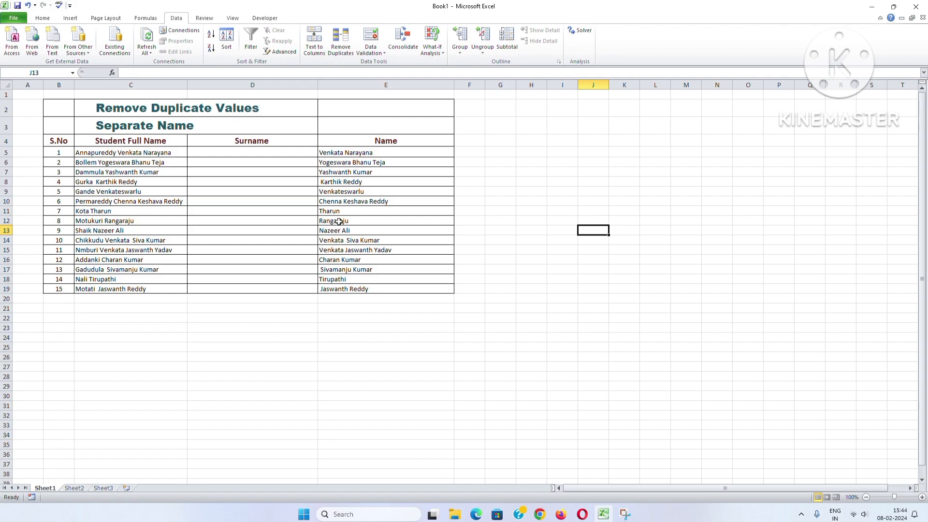
left_click(381, 152)
left_click_drag(232, 72, 123, 72)
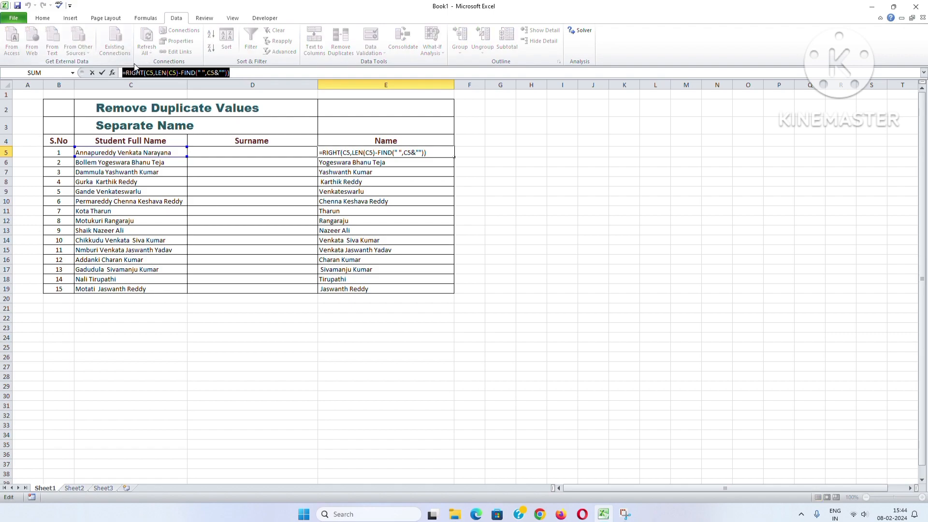
left_click(229, 72)
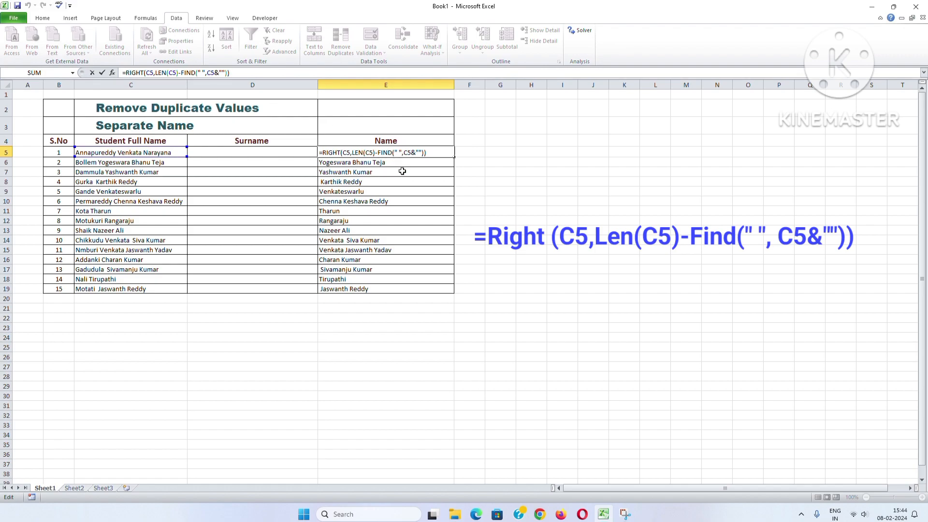
left_click(490, 182)
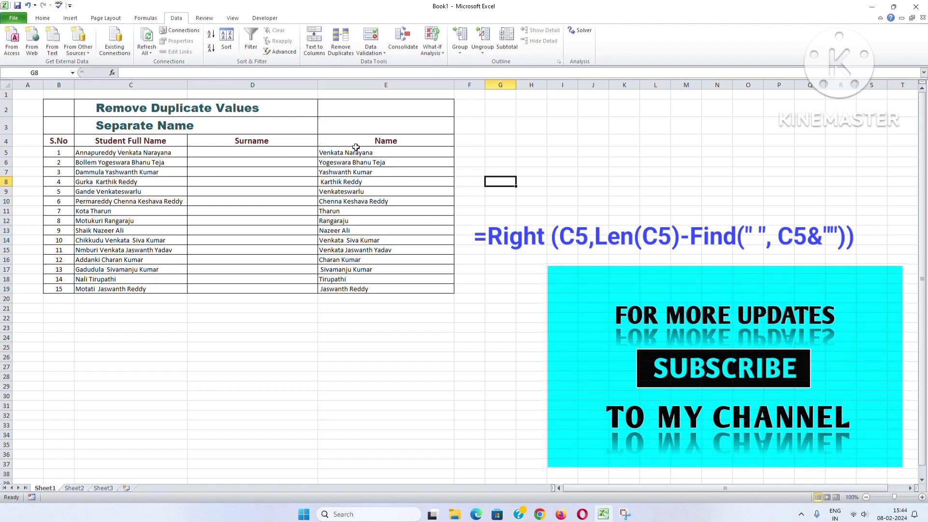
left_click(387, 159)
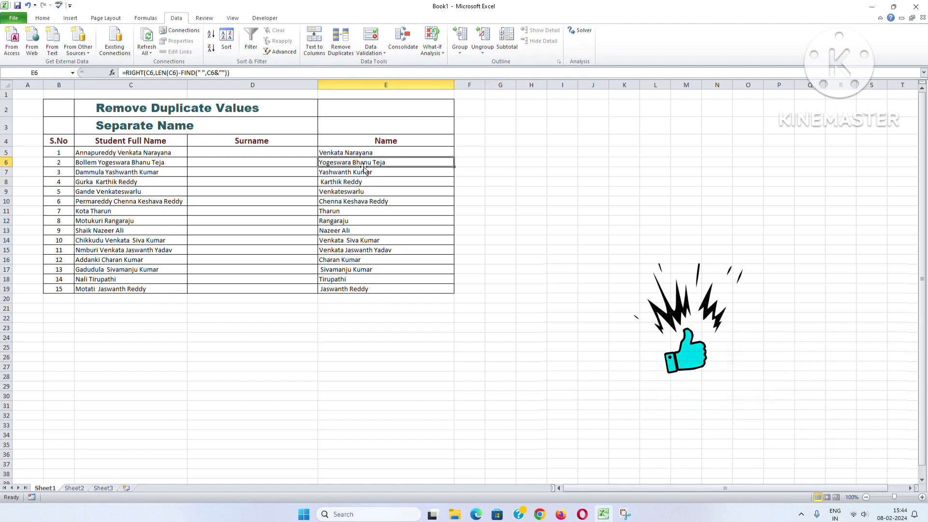